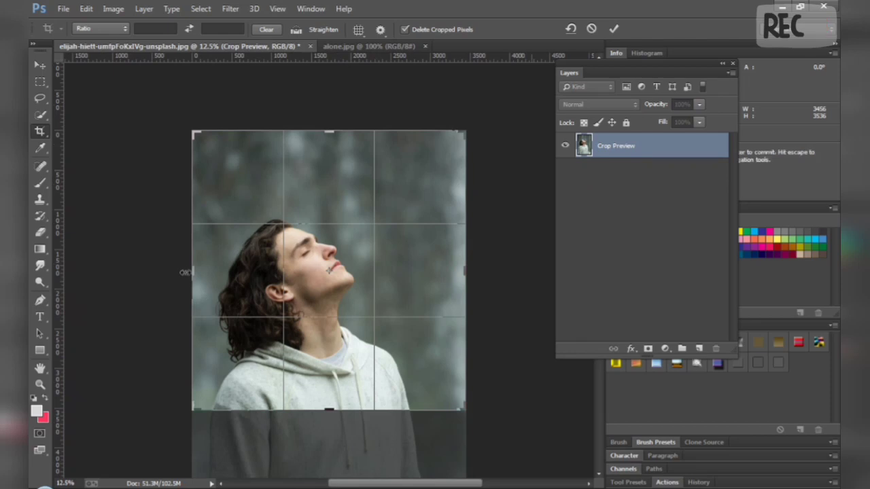
- Crop the portrait to 4240 x 3536 px, extending the canvas beyond the photo on the side behind the man's head
{"action": "left_click_drag", "start_coordinate": [185, 272], "coordinate": [164, 274]}
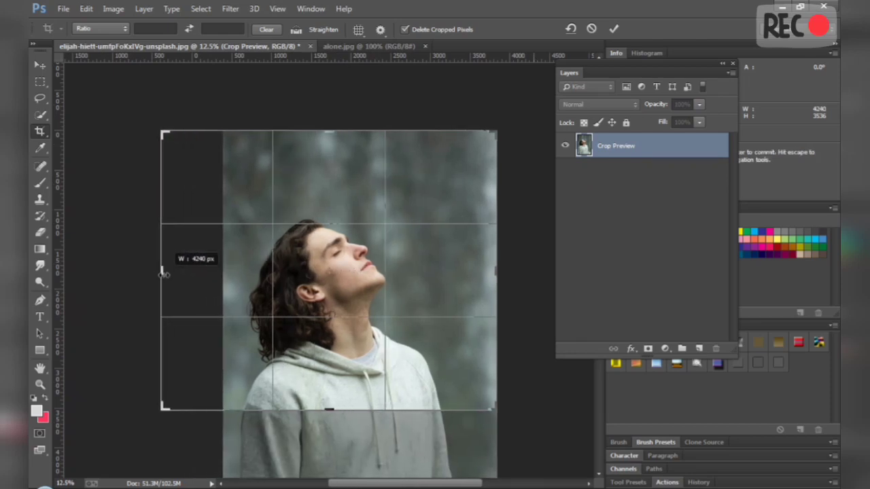
{"action": "key", "text": "Return"}
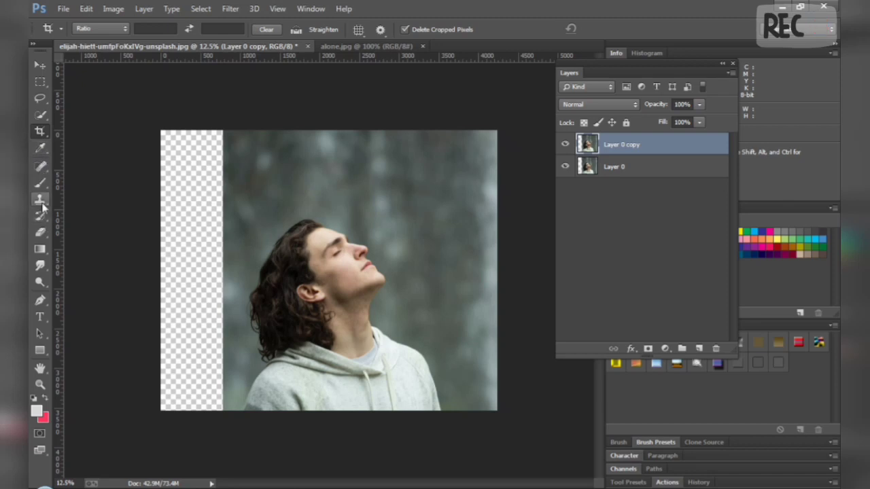
- Select the man's head, neck and hoodie on Layer 0 copy with the Quick Selection tool
{"action": "left_click", "coordinate": [40, 115]}
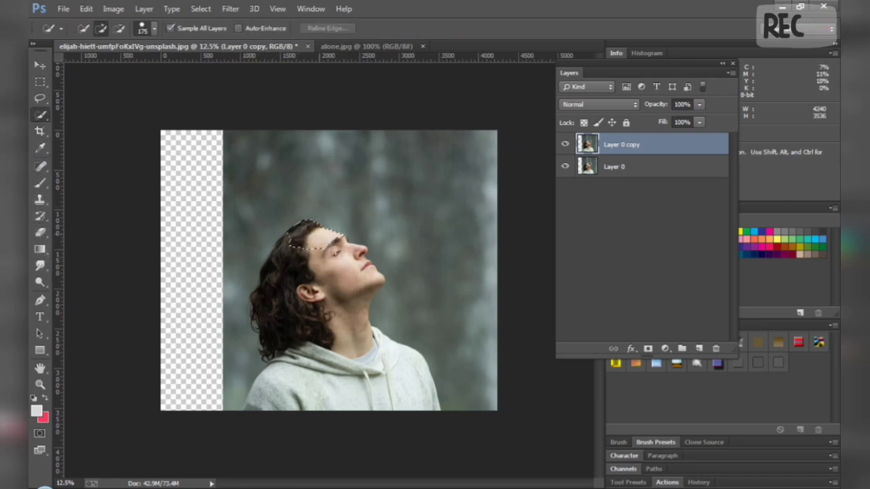
{"action": "mouse_move", "coordinate": [356, 302]}
{"action": "left_mouse_down"}
{"action": "mouse_move", "coordinate": [321, 315]}
{"action": "mouse_move", "coordinate": [291, 317]}
{"action": "left_mouse_up"}
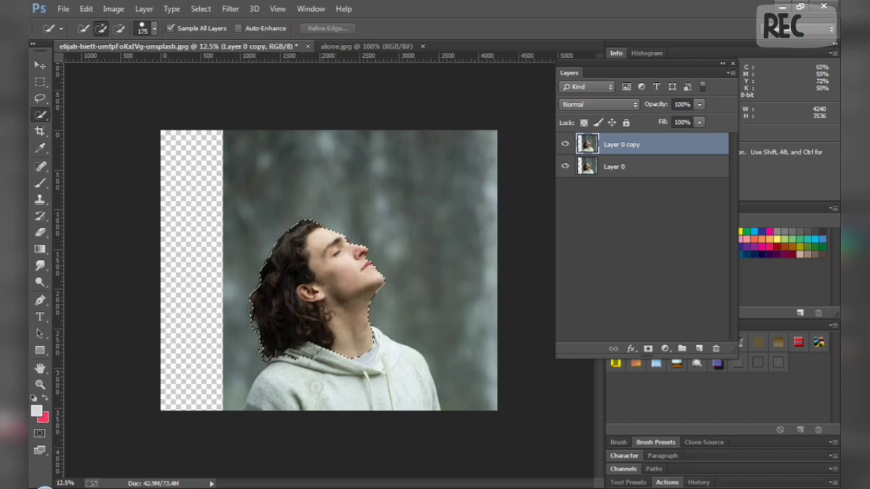
{"action": "left_click", "coordinate": [315, 387]}
{"action": "left_click_drag", "start_coordinate": [392, 371], "coordinate": [408, 397]}
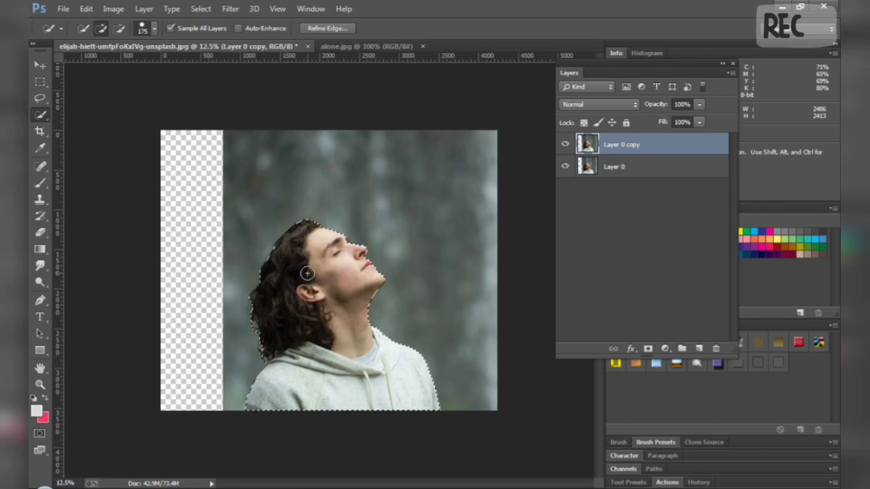
- Feather the selection around the man by 1 pixel and once more by 2 pixels
{"action": "scroll", "coordinate": [305, 265], "scroll_direction": "up", "scroll_amount": 4}
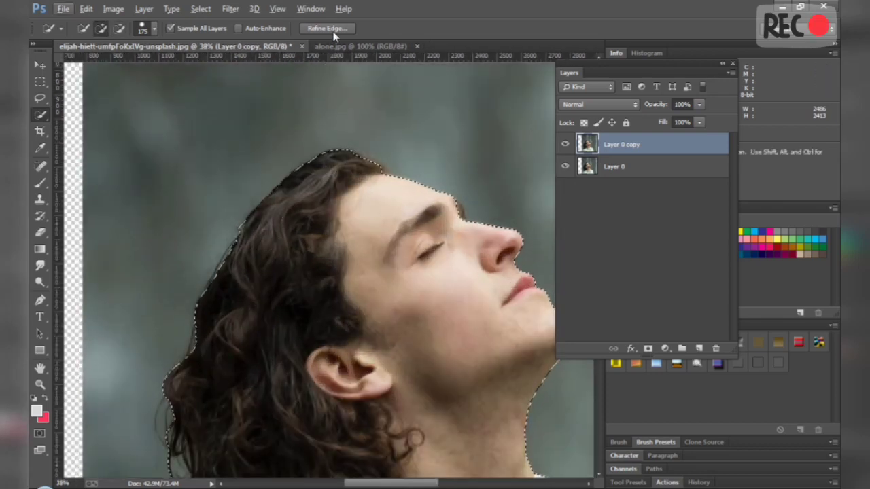
{"action": "right_click", "coordinate": [313, 180]}
{"action": "left_click", "coordinate": [339, 215]}
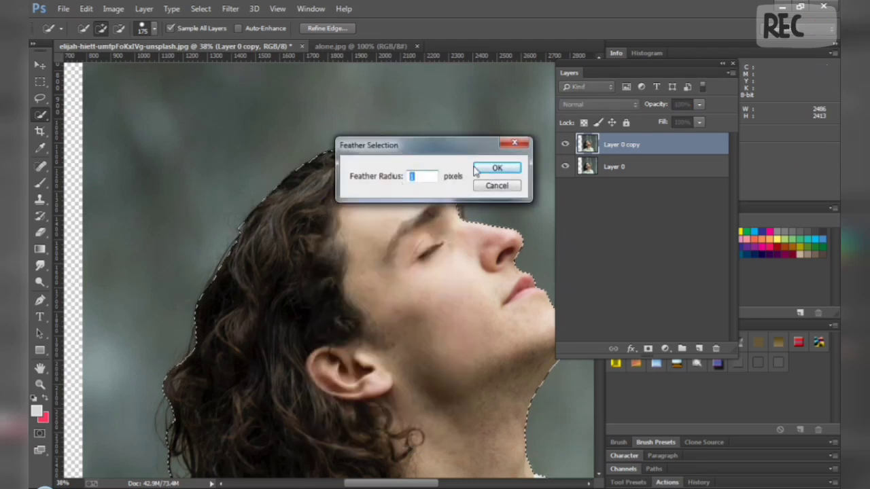
{"action": "left_click", "coordinate": [496, 168]}
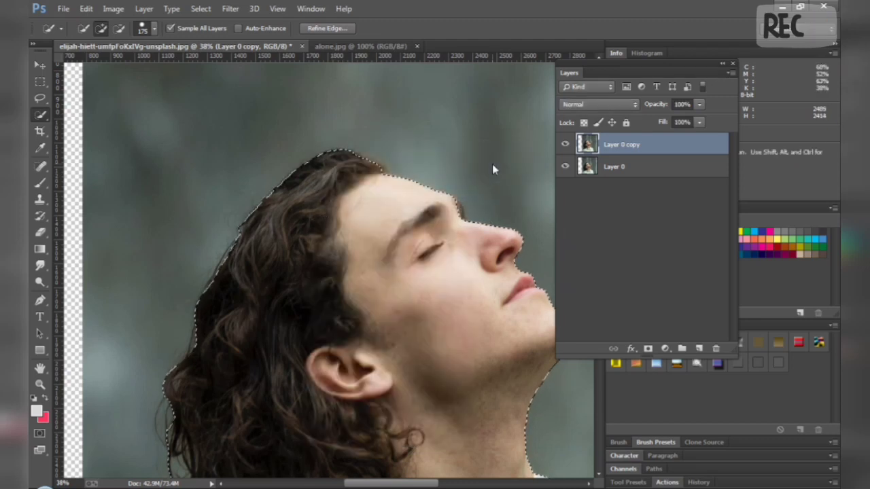
{"action": "right_click", "coordinate": [325, 218]}
{"action": "left_click", "coordinate": [370, 254]}
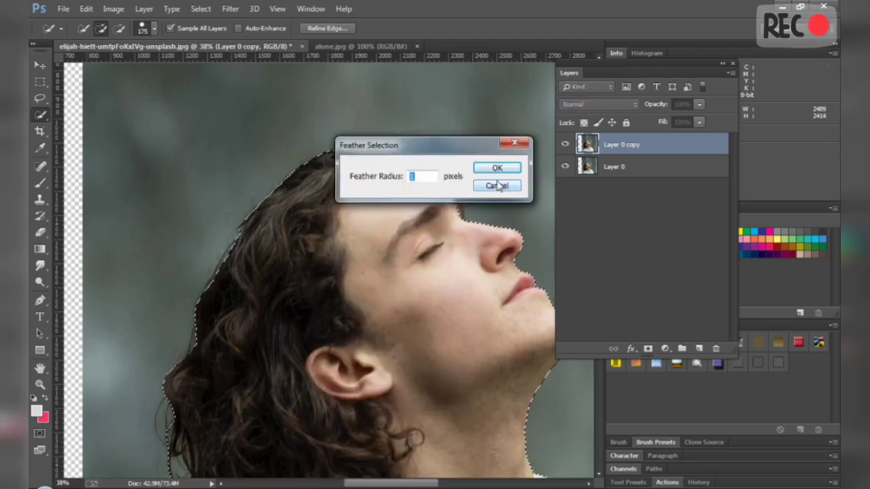
{"action": "type", "text": "2"}
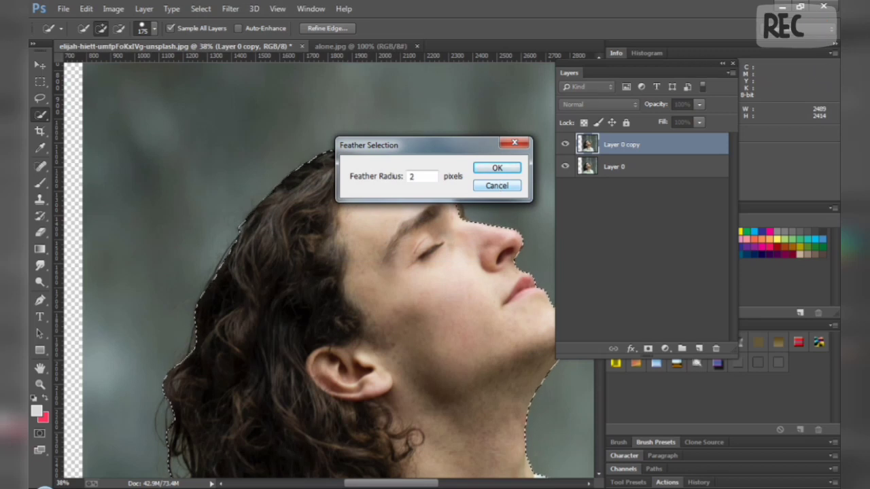
{"action": "left_click", "coordinate": [496, 169]}
- Reduce the Quick Selection brush to 47 and add the protruding far eyebrow to the selection
{"action": "scroll", "coordinate": [398, 210], "scroll_direction": "down", "scroll_amount": 5}
{"action": "scroll", "coordinate": [357, 202], "scroll_direction": "up", "scroll_amount": 9}
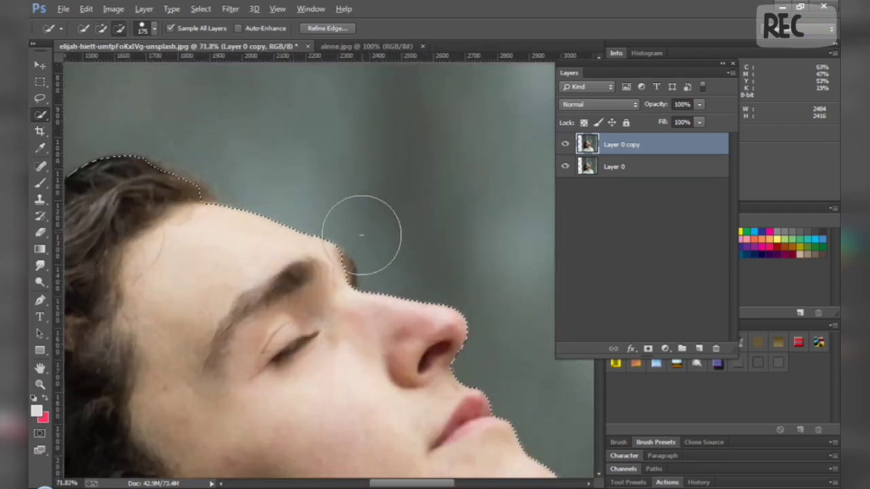
{"action": "right_click", "coordinate": [320, 262]}
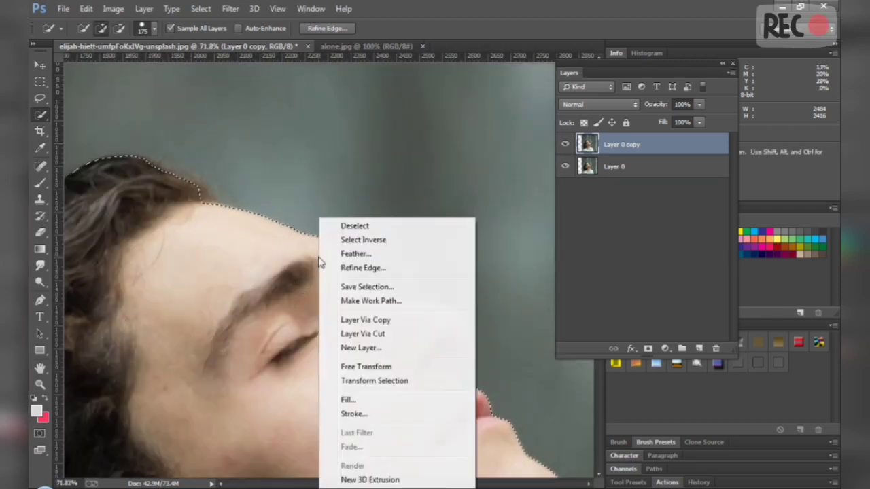
{"action": "left_click", "coordinate": [137, 100]}
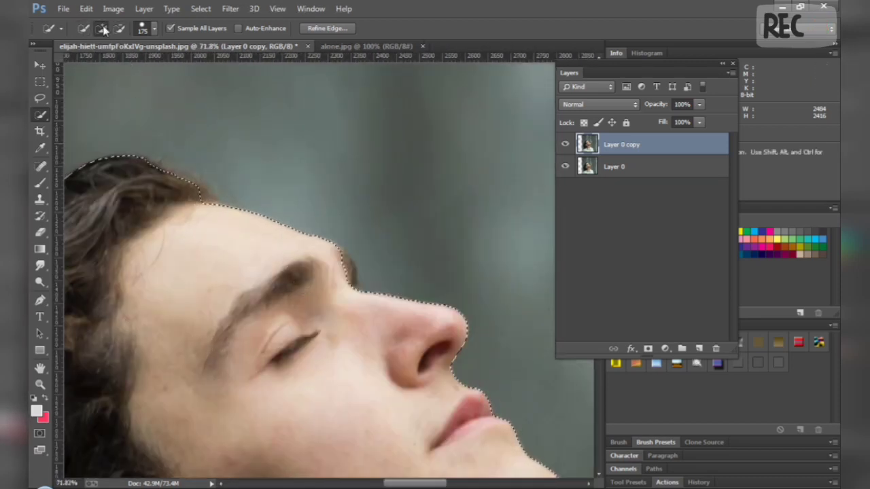
{"action": "right_click", "coordinate": [304, 239], "text": "alt"}
{"action": "left_click_drag", "start_coordinate": [304, 239], "coordinate": [265, 263]}
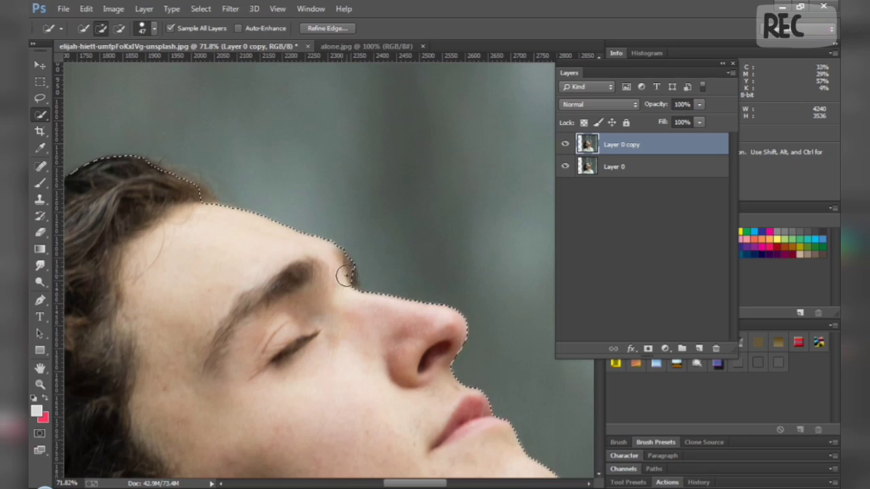
- Extend the Quick Selection along the back shoulder edge of the hoodie, from the canvas edge up to the hair
{"action": "scroll", "coordinate": [275, 279], "scroll_direction": "down", "scroll_amount": 5, "text": "alt"}
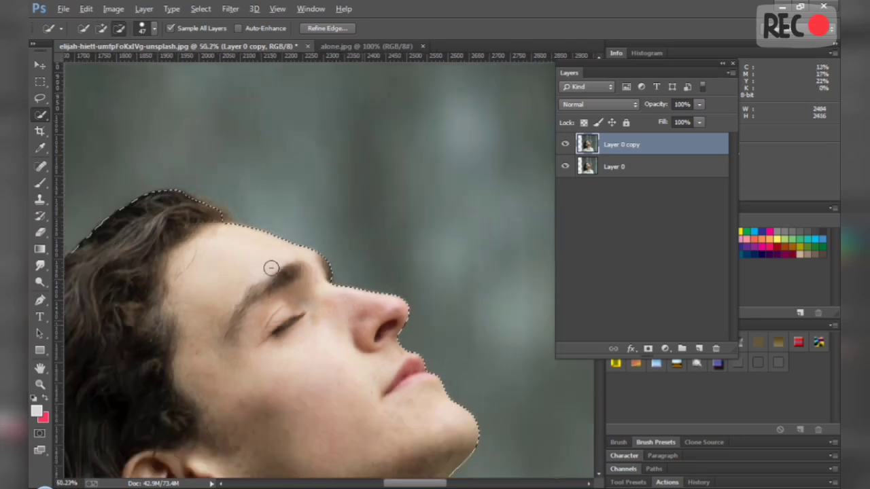
{"action": "scroll", "coordinate": [299, 294], "scroll_direction": "down", "scroll_amount": 3, "text": "alt"}
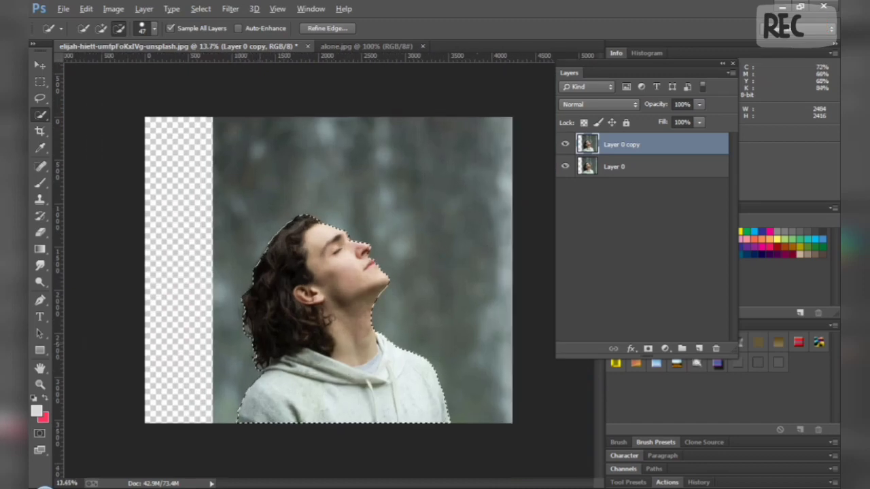
{"action": "scroll", "coordinate": [271, 316], "scroll_direction": "up", "scroll_amount": 4, "text": "alt"}
{"action": "scroll", "coordinate": [251, 333], "scroll_direction": "down", "scroll_amount": 2}
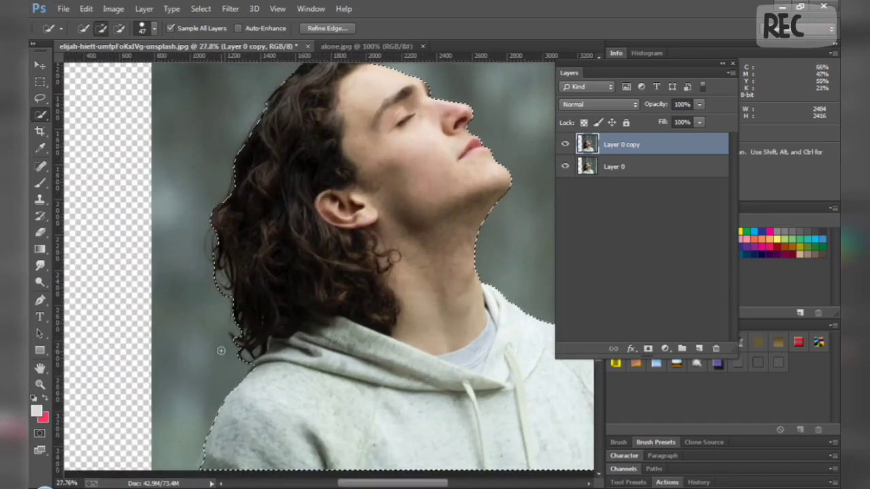
{"action": "scroll", "coordinate": [249, 338], "scroll_direction": "up", "scroll_amount": 4, "text": "alt"}
{"action": "scroll", "coordinate": [199, 398], "scroll_direction": "up", "scroll_amount": 2, "text": "alt"}
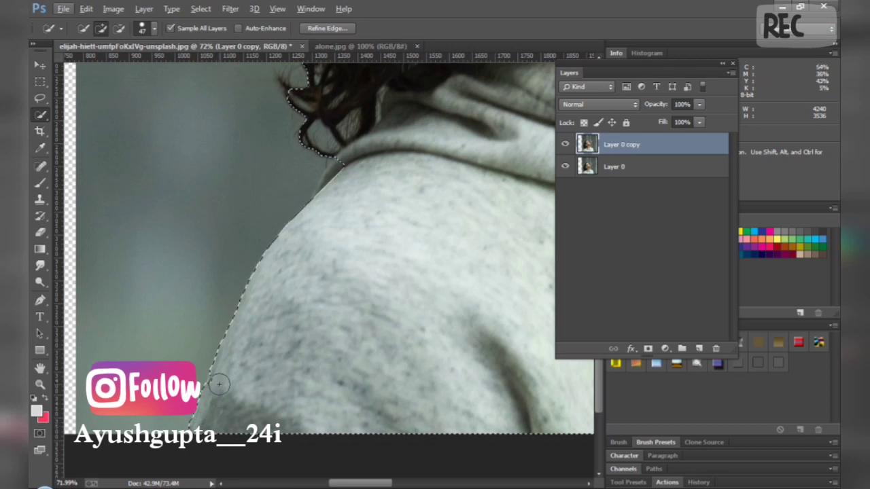
{"action": "scroll", "coordinate": [425, 182], "scroll_direction": "down", "scroll_amount": 3, "text": "alt"}
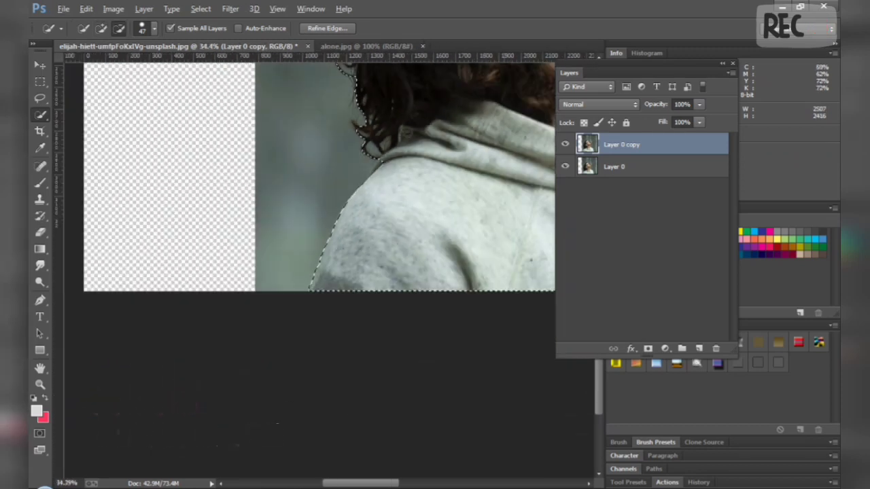
{"action": "scroll", "coordinate": [369, 178], "scroll_direction": "up", "scroll_amount": 2, "text": "alt"}
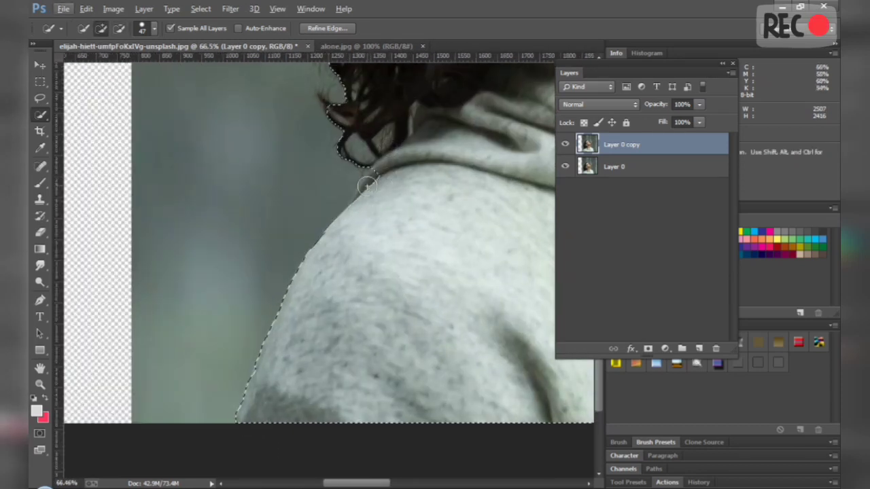
{"action": "mouse_move", "coordinate": [367, 187]}
{"action": "left_mouse_down"}
{"action": "mouse_move", "coordinate": [378, 178]}
{"action": "mouse_move", "coordinate": [364, 201]}
{"action": "left_mouse_up"}
{"action": "scroll", "coordinate": [360, 207], "scroll_direction": "down", "scroll_amount": 3, "text": "alt"}
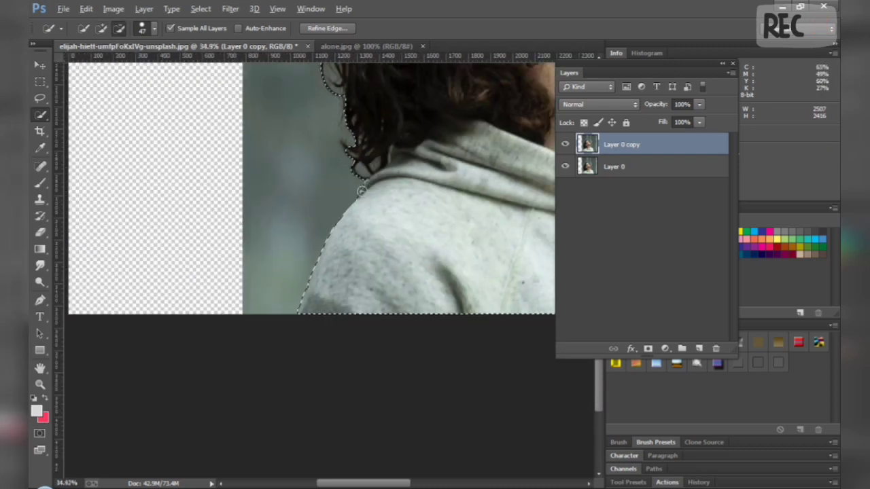
{"action": "scroll", "coordinate": [361, 191], "scroll_direction": "down", "scroll_amount": 3, "text": "alt"}
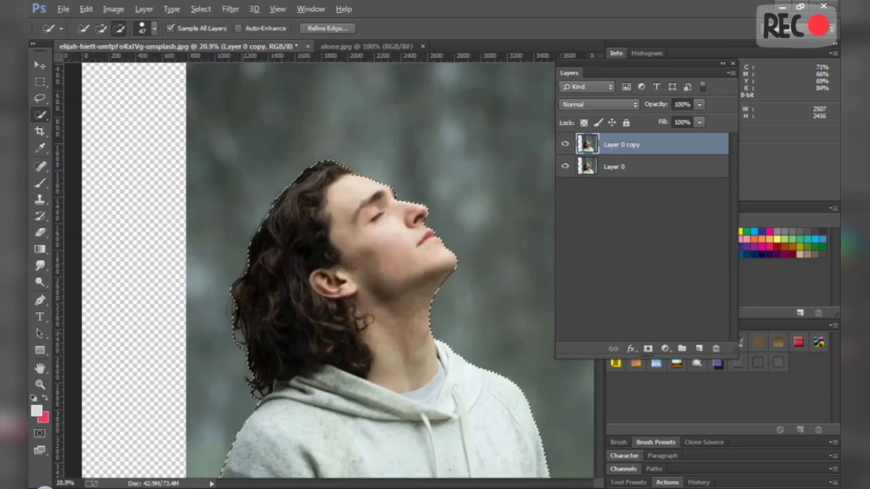
- Start Refine Edge and brush along the curls at the back of the head with the Refine Radius tool
{"action": "scroll", "coordinate": [245, 271], "scroll_direction": "up", "scroll_amount": 2, "text": "alt"}
{"action": "scroll", "coordinate": [246, 256], "scroll_direction": "down", "scroll_amount": 1}
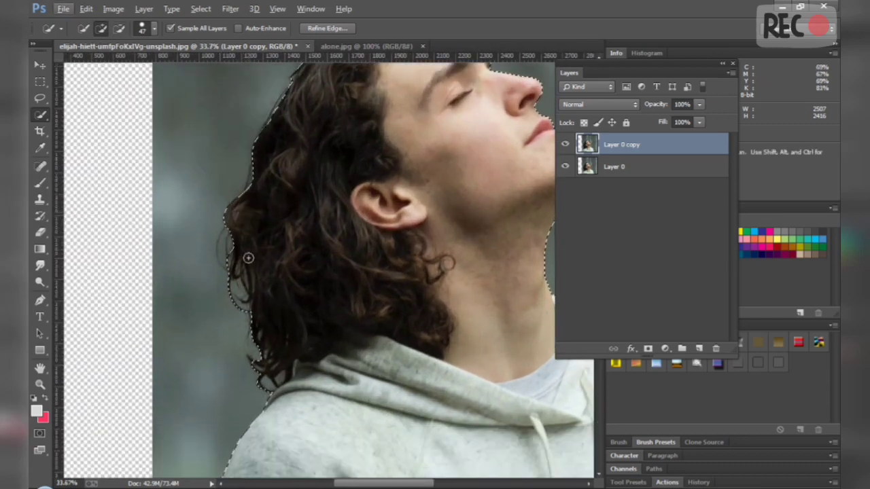
{"action": "left_click", "coordinate": [320, 28]}
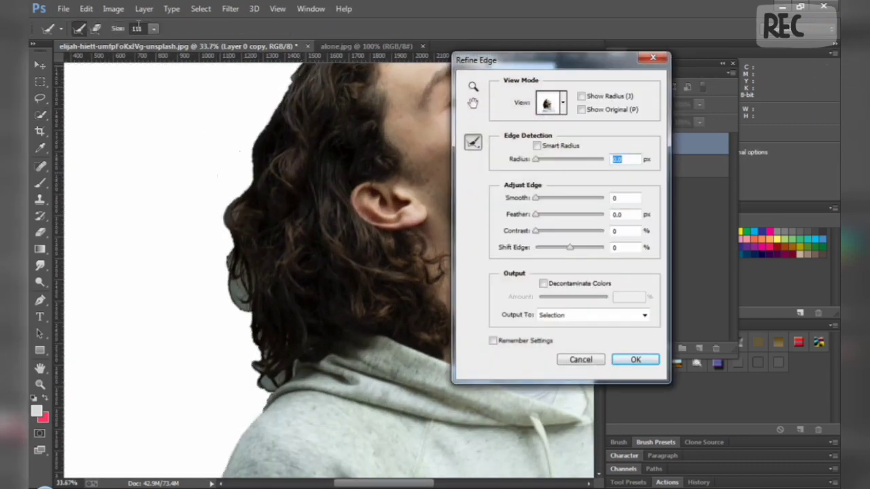
{"action": "left_click_drag", "start_coordinate": [256, 159], "coordinate": [242, 202]}
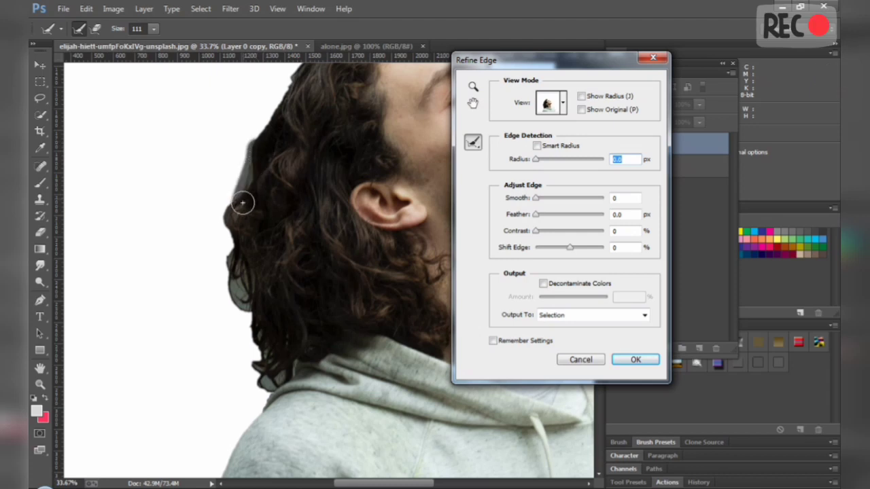
{"action": "mouse_move", "coordinate": [234, 264]}
{"action": "left_mouse_down"}
{"action": "mouse_move", "coordinate": [243, 320]}
{"action": "mouse_move", "coordinate": [265, 367]}
{"action": "left_mouse_up"}
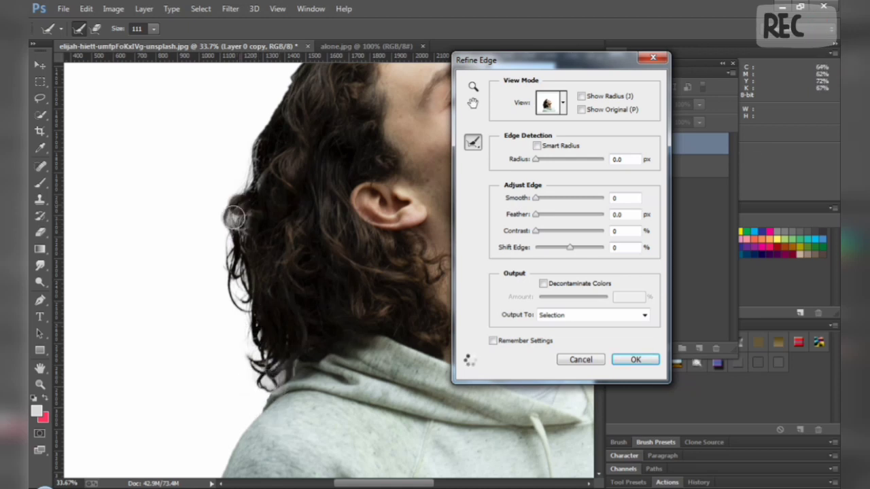
{"action": "left_click_drag", "start_coordinate": [234, 218], "coordinate": [232, 223]}
- Refine the hair edge from the crown down the back of the head and accept the Refine Edge result as a selection
{"action": "scroll", "coordinate": [270, 148], "scroll_direction": "down", "scroll_amount": 2}
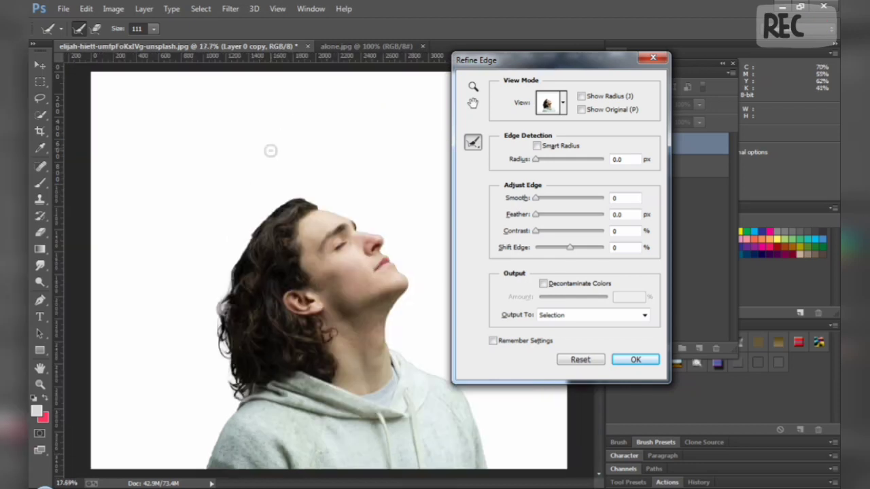
{"action": "scroll", "coordinate": [261, 197], "scroll_direction": "up", "scroll_amount": 3}
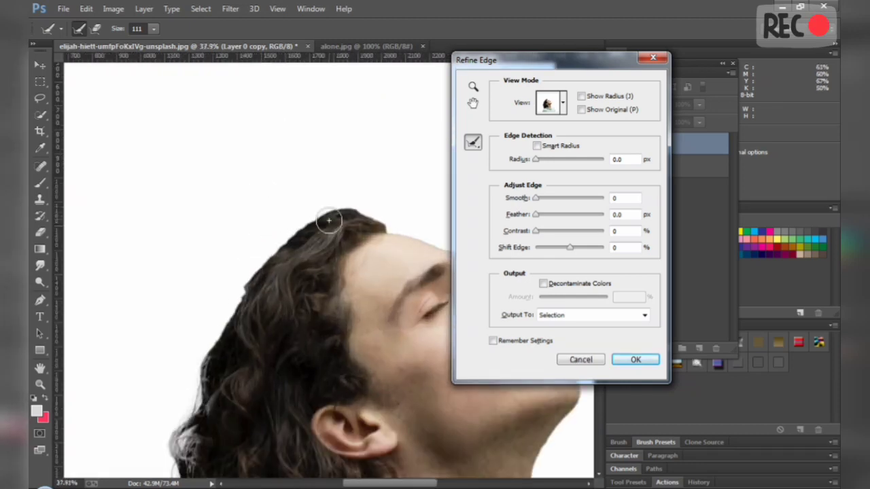
{"action": "mouse_move", "coordinate": [329, 221]}
{"action": "left_mouse_down"}
{"action": "mouse_move", "coordinate": [304, 223]}
{"action": "mouse_move", "coordinate": [272, 252]}
{"action": "mouse_move", "coordinate": [206, 354]}
{"action": "mouse_move", "coordinate": [205, 372]}
{"action": "mouse_move", "coordinate": [211, 348]}
{"action": "left_mouse_up"}
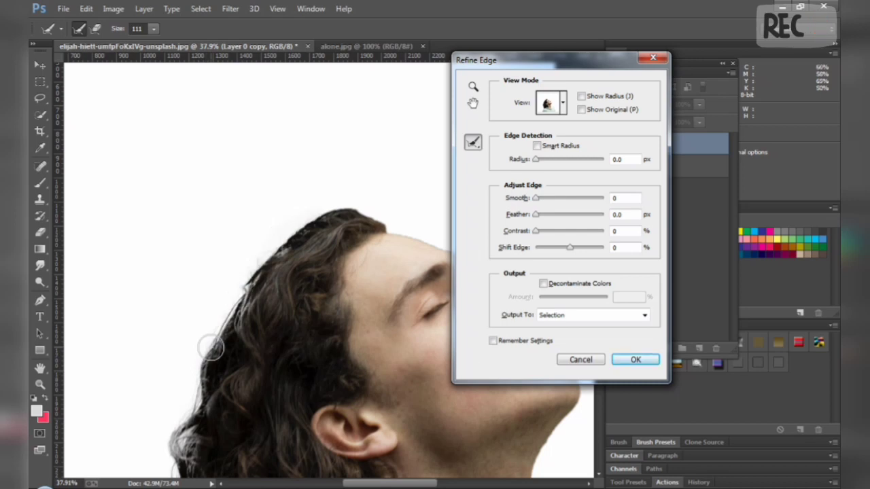
{"action": "scroll", "coordinate": [211, 348], "scroll_direction": "down", "scroll_amount": 4}
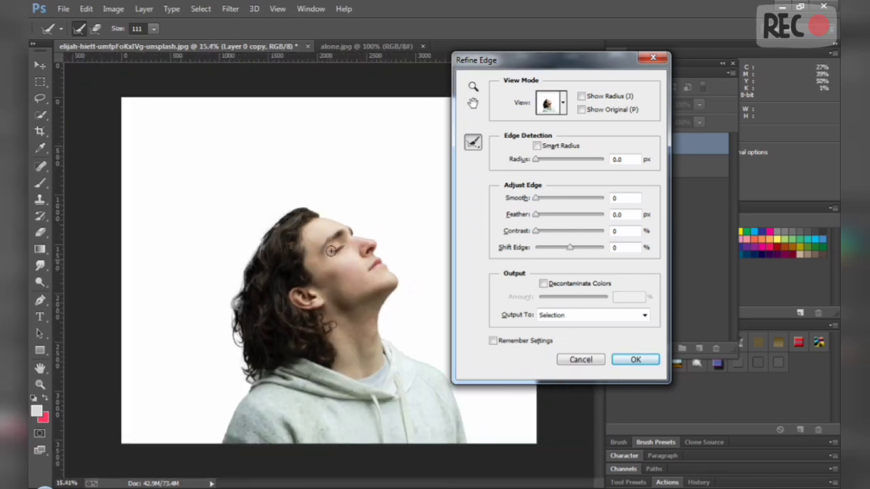
{"action": "left_click", "coordinate": [642, 364]}
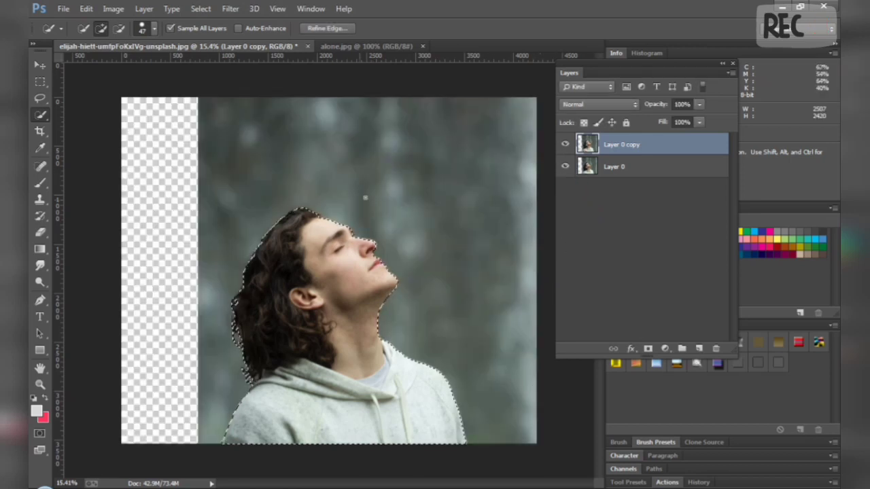
- Cut the man out of Layer 0 copy with a layer mask that is applied to the layer, and hide Layer 0
{"action": "left_click", "coordinate": [647, 349]}
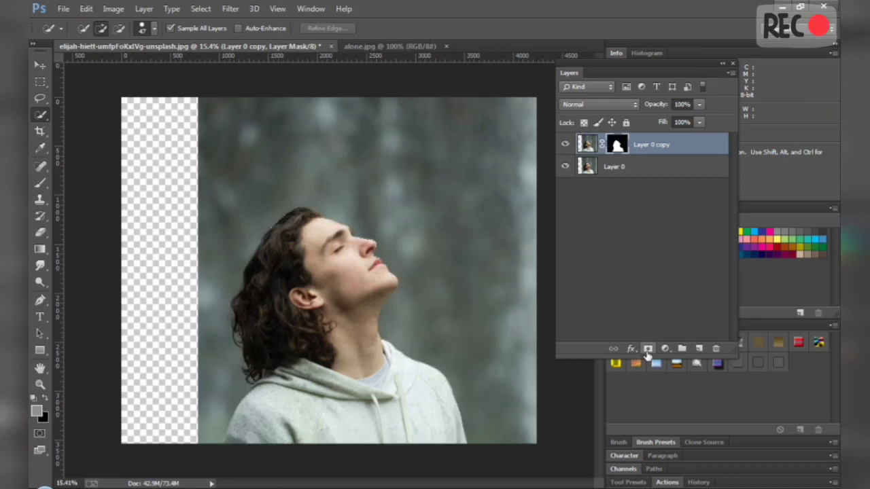
{"action": "left_click", "coordinate": [565, 166]}
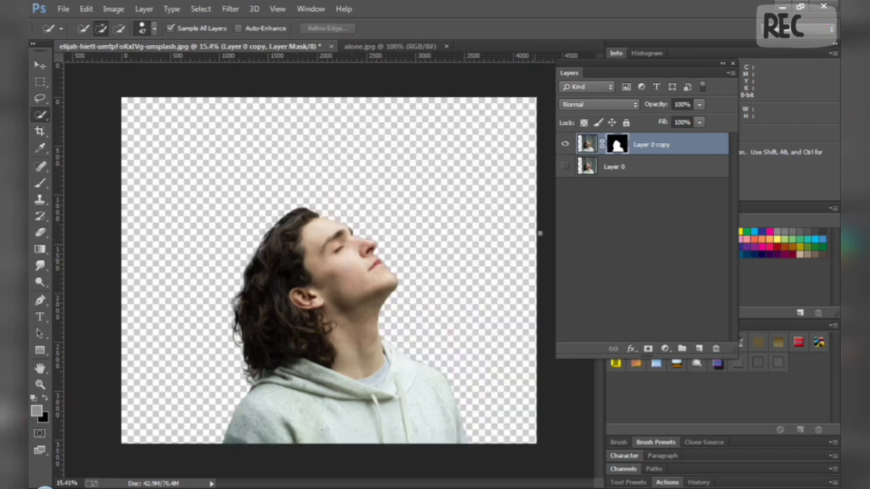
{"action": "right_click", "coordinate": [624, 146]}
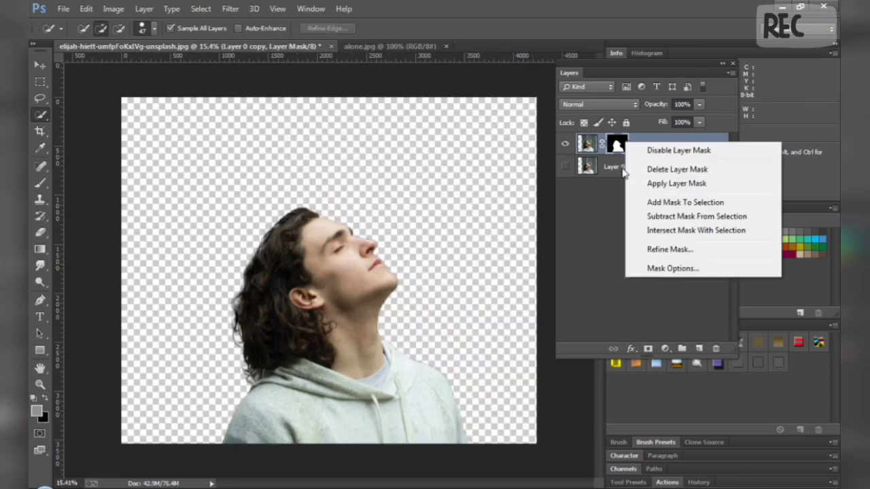
{"action": "left_click", "coordinate": [642, 183]}
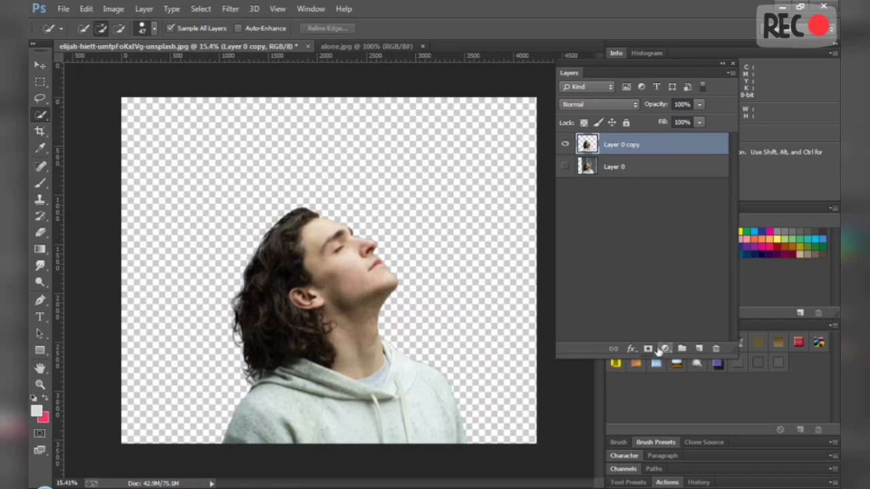
- Add a light grey (#dadada) solid color fill layer and place it beneath Layer 0 copy
{"action": "left_click", "coordinate": [664, 349]}
{"action": "left_click", "coordinate": [697, 72]}
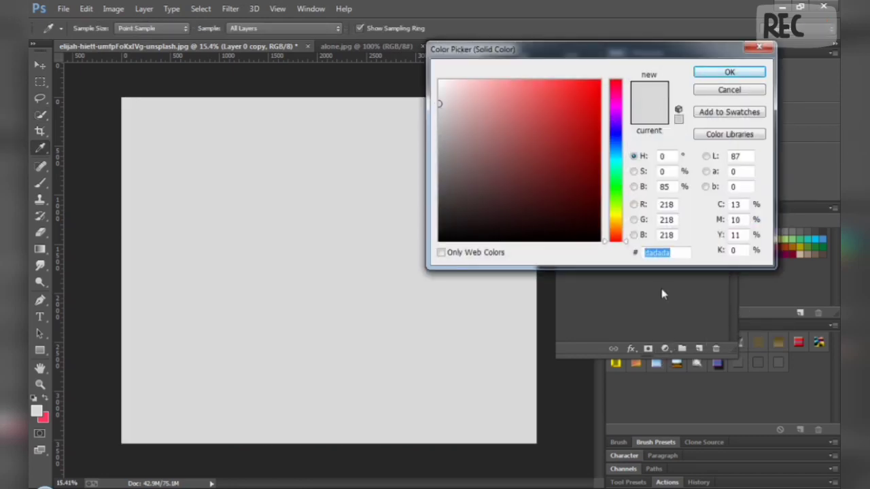
{"action": "left_click", "coordinate": [727, 75]}
{"action": "left_click_drag", "start_coordinate": [657, 144], "coordinate": [664, 177]}
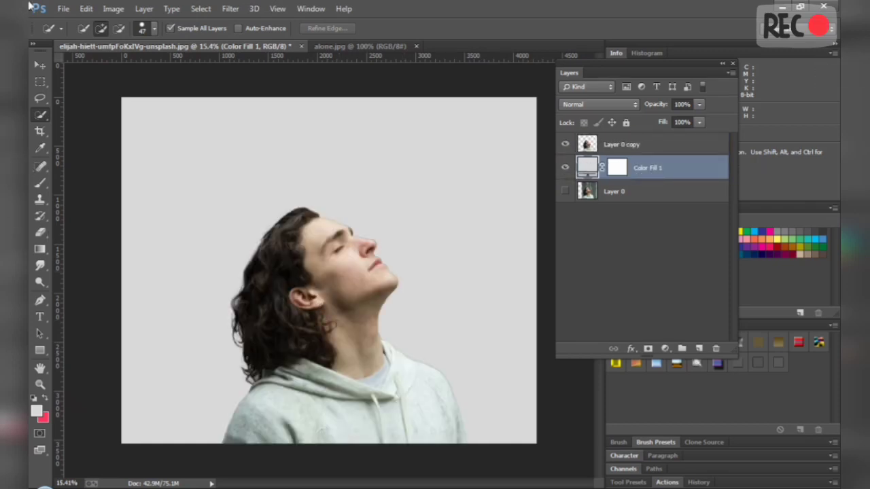
- Crop the canvas above the man's head and on both sides for a tighter frame around him
{"action": "left_click", "coordinate": [40, 131]}
{"action": "left_click_drag", "start_coordinate": [326, 99], "coordinate": [327, 120]}
{"action": "left_click_drag", "start_coordinate": [125, 271], "coordinate": [140, 270]}
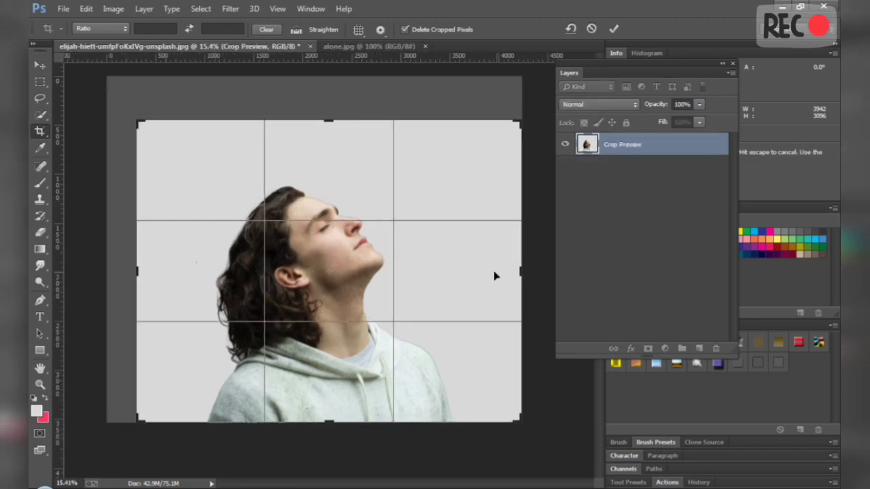
{"action": "left_click_drag", "start_coordinate": [516, 268], "coordinate": [507, 270]}
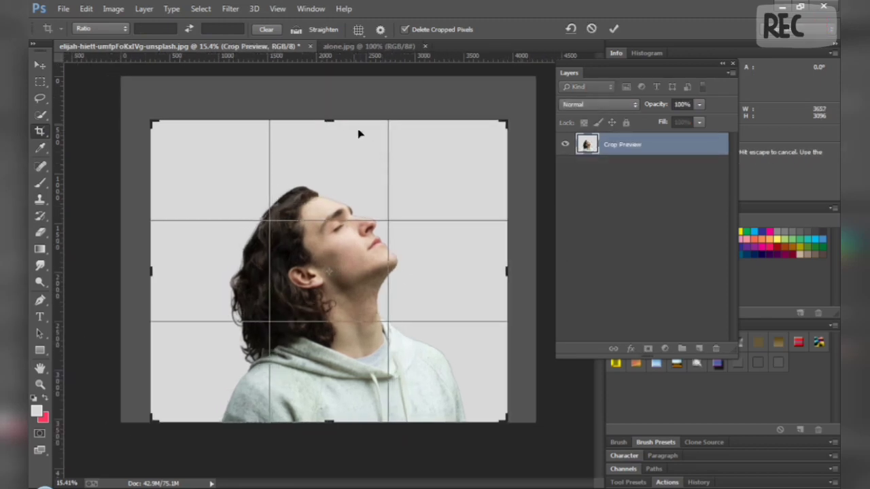
{"action": "left_click_drag", "start_coordinate": [339, 126], "coordinate": [328, 136]}
{"action": "key", "text": "Return"}
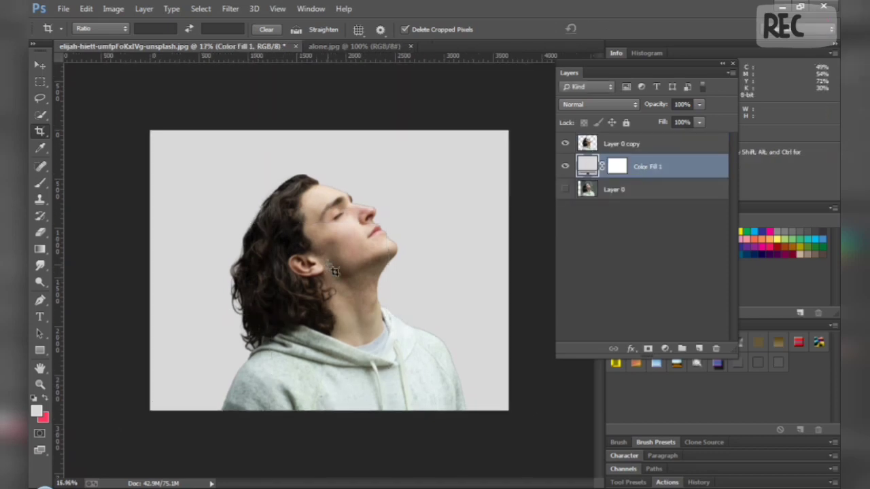
{"action": "key", "text": "ctrl+0"}
{"action": "scroll", "coordinate": [328, 263], "scroll_direction": "down", "scroll_amount": 1}
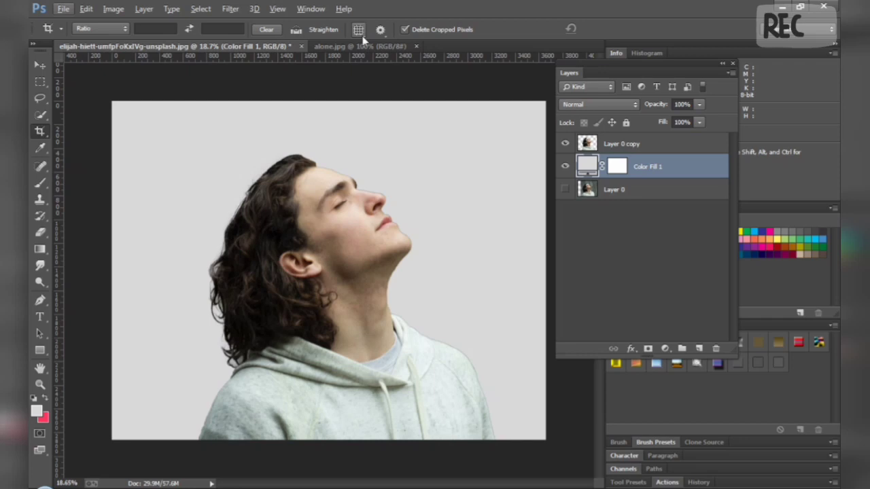
- Copy the alone.jpg landscape into the portrait document as a new layer above Layer 0 copy
{"action": "left_click", "coordinate": [653, 146]}
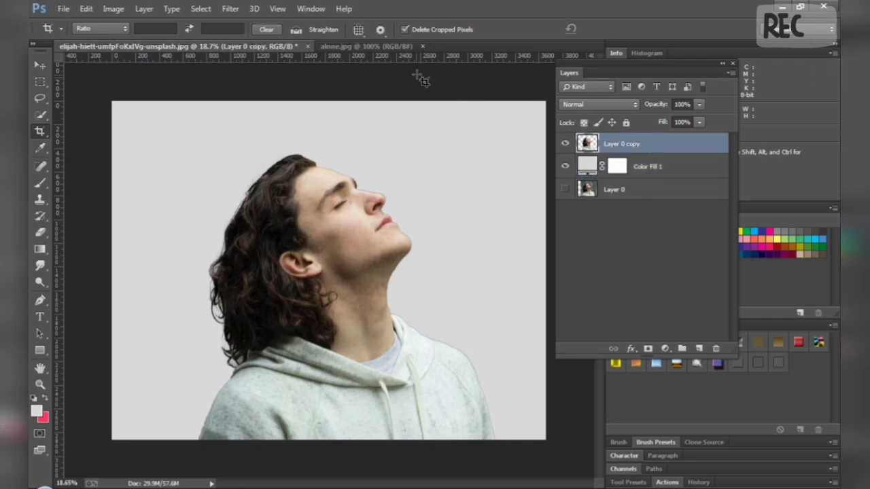
{"action": "left_click", "coordinate": [381, 46]}
{"action": "left_click", "coordinate": [39, 64]}
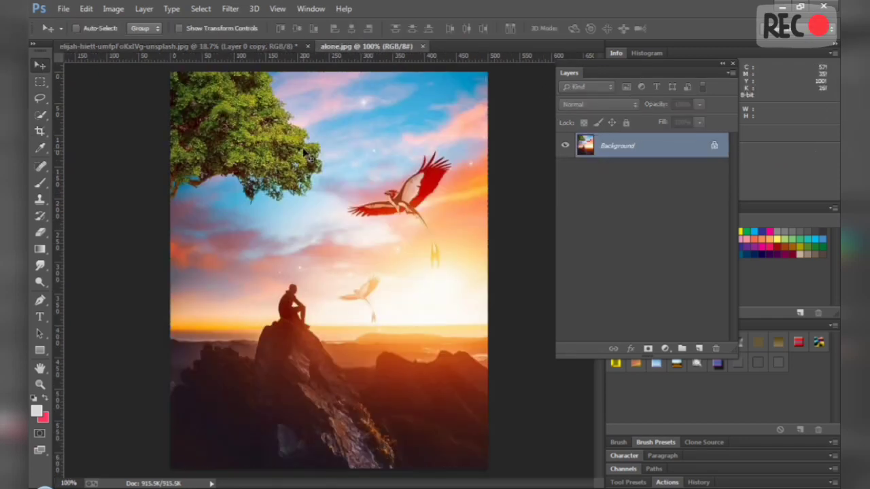
{"action": "left_click_drag", "start_coordinate": [309, 156], "coordinate": [232, 135]}
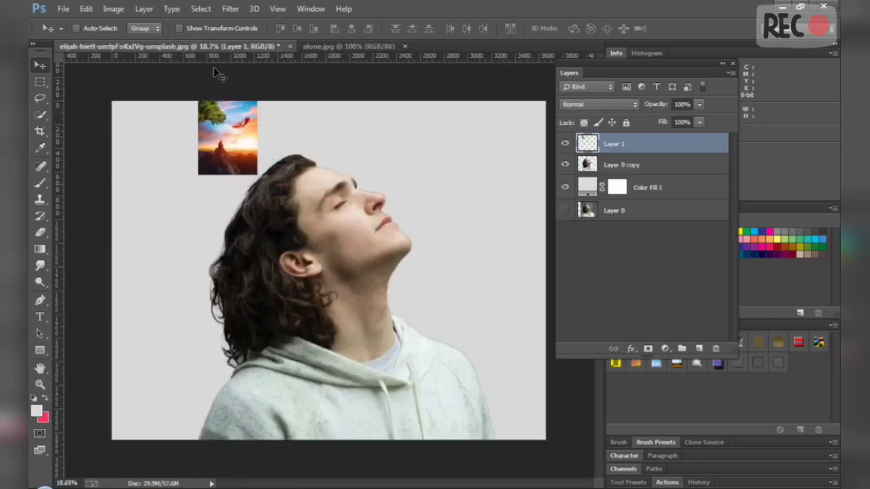
- Enlarge the landscape on Layer 1 until it covers most of the man, and clip it to Layer 0 copy
{"action": "key", "text": "ctrl+t"}
{"action": "left_click_drag", "start_coordinate": [257, 174], "coordinate": [456, 450]}
{"action": "left_click_drag", "start_coordinate": [401, 363], "coordinate": [401, 264]}
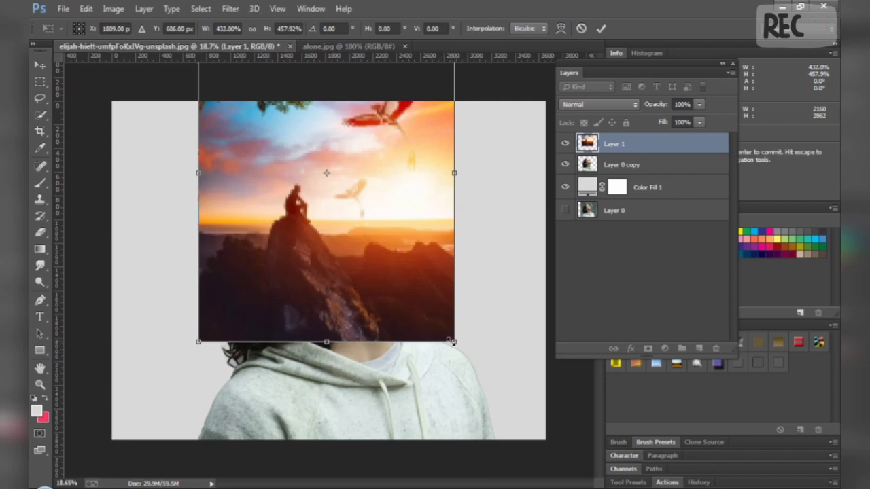
{"action": "left_click_drag", "start_coordinate": [450, 342], "coordinate": [458, 415]}
{"action": "left_click_drag", "start_coordinate": [404, 364], "coordinate": [408, 331]}
{"action": "left_click_drag", "start_coordinate": [458, 384], "coordinate": [485, 383]}
{"action": "left_click_drag", "start_coordinate": [409, 289], "coordinate": [394, 345]}
{"action": "key", "text": "Return"}
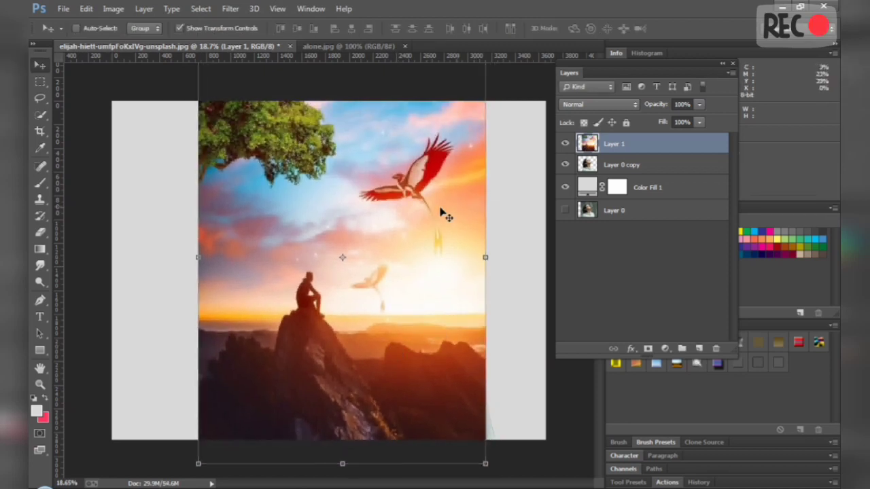
{"action": "right_click", "coordinate": [615, 144]}
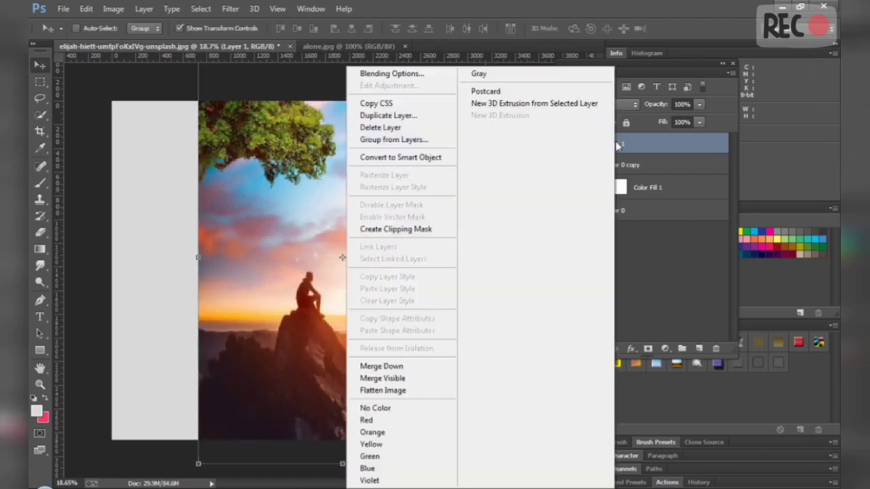
{"action": "left_click", "coordinate": [418, 230]}
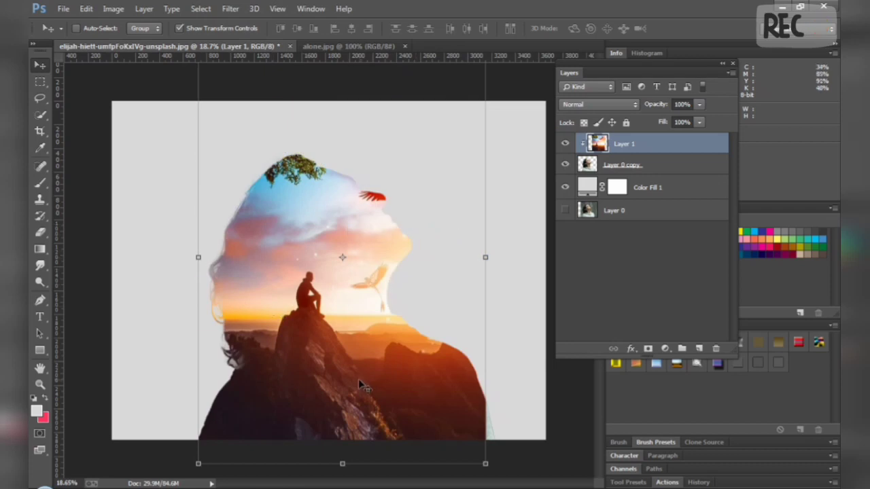
- Scale the clipped landscape to about 122.5% wide and 114% high, place the tree at the back of the head, and hide the transform controls
{"action": "left_click_drag", "start_coordinate": [358, 381], "coordinate": [300, 388]}
{"action": "left_click_drag", "start_coordinate": [408, 414], "coordinate": [480, 450]}
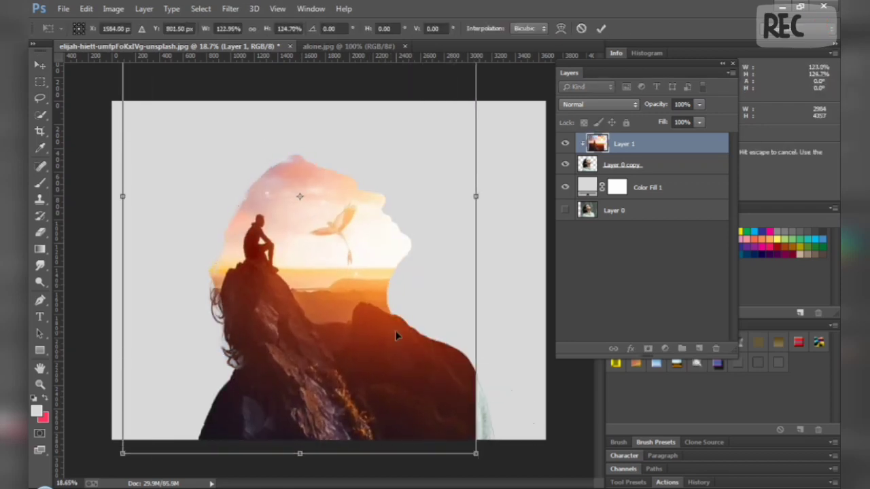
{"action": "mouse_move", "coordinate": [396, 333]}
{"action": "left_mouse_down"}
{"action": "mouse_move", "coordinate": [412, 433]}
{"action": "mouse_move", "coordinate": [390, 452]}
{"action": "mouse_move", "coordinate": [408, 408]}
{"action": "mouse_move", "coordinate": [391, 317]}
{"action": "left_mouse_up"}
{"action": "left_click_drag", "start_coordinate": [454, 379], "coordinate": [404, 338]}
{"action": "left_click_drag", "start_coordinate": [316, 215], "coordinate": [389, 443]}
{"action": "left_click_drag", "start_coordinate": [478, 315], "coordinate": [505, 318]}
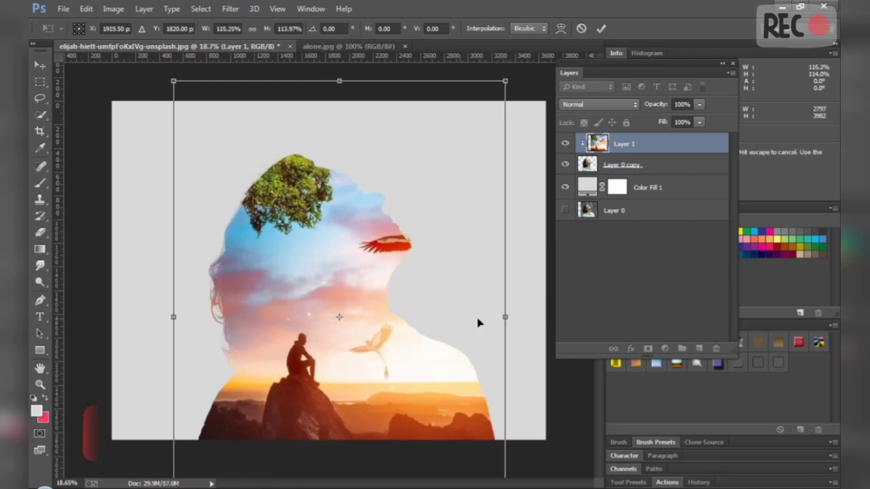
{"action": "left_click_drag", "start_coordinate": [417, 324], "coordinate": [376, 315]}
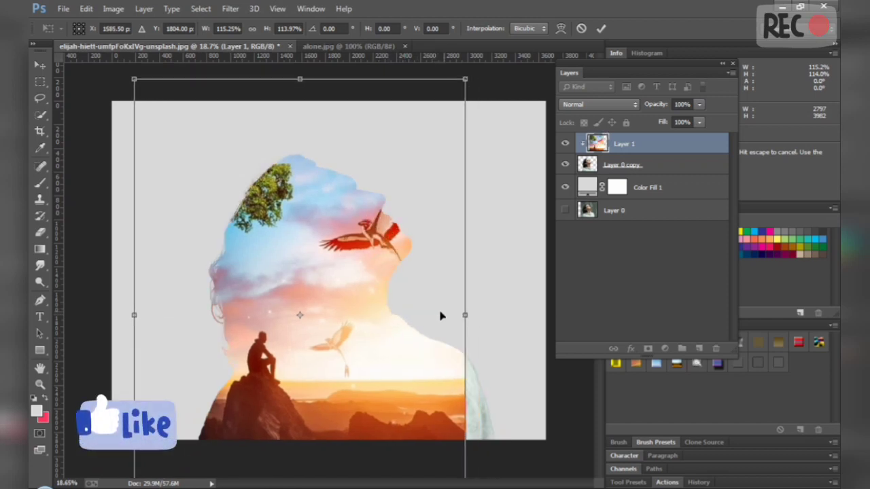
{"action": "left_click_drag", "start_coordinate": [466, 314], "coordinate": [455, 332]}
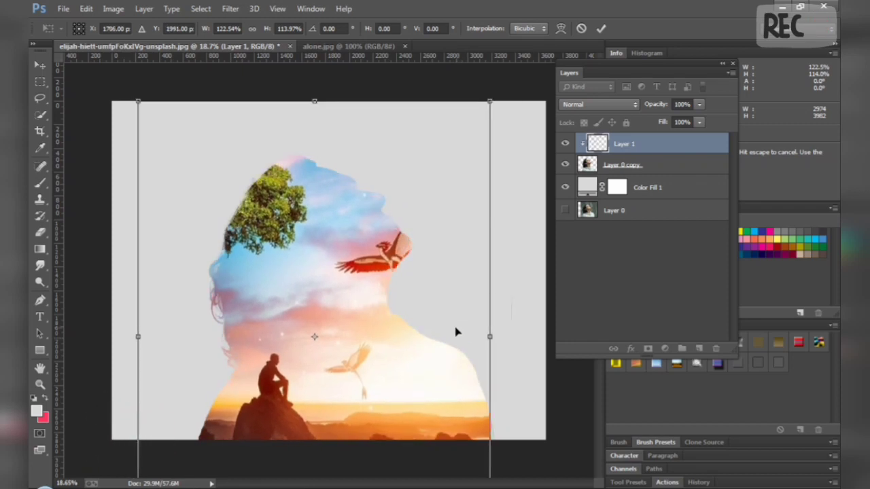
{"action": "key", "text": "Return"}
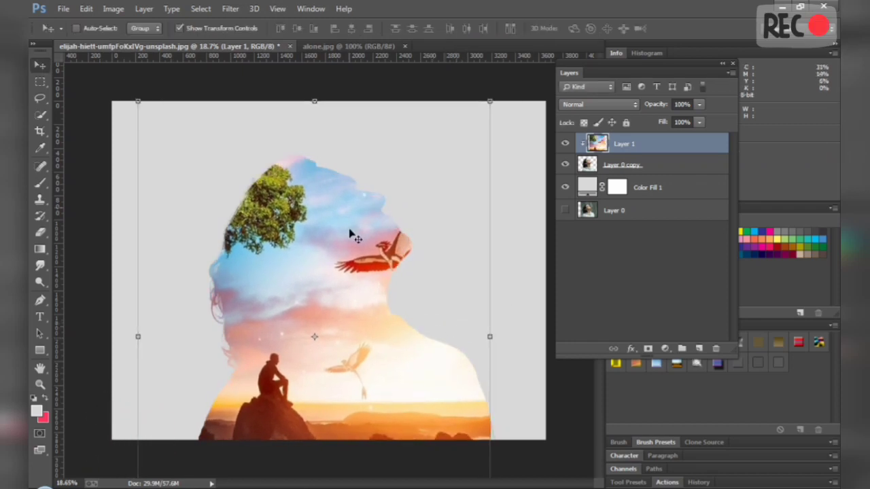
{"action": "left_click", "coordinate": [179, 28]}
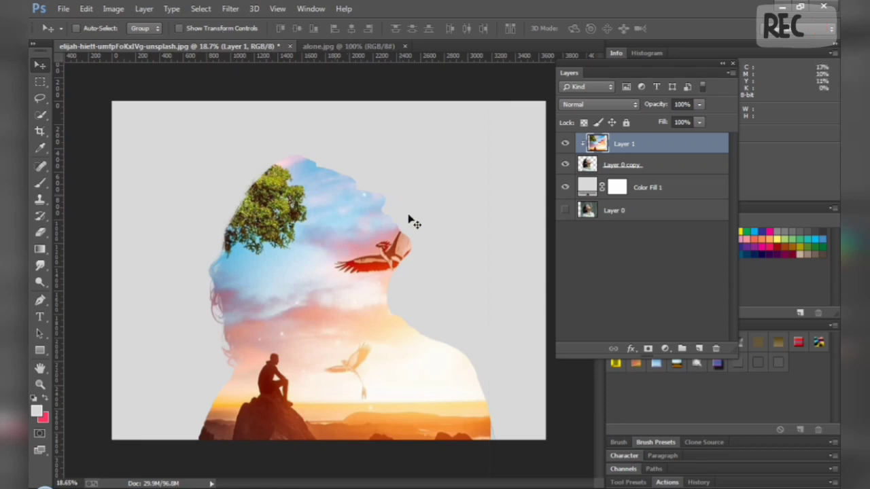
- Set up a soft Eraser for Layer 0 copy with a size of 2237 px and 0% hardness
{"action": "left_click", "coordinate": [664, 169]}
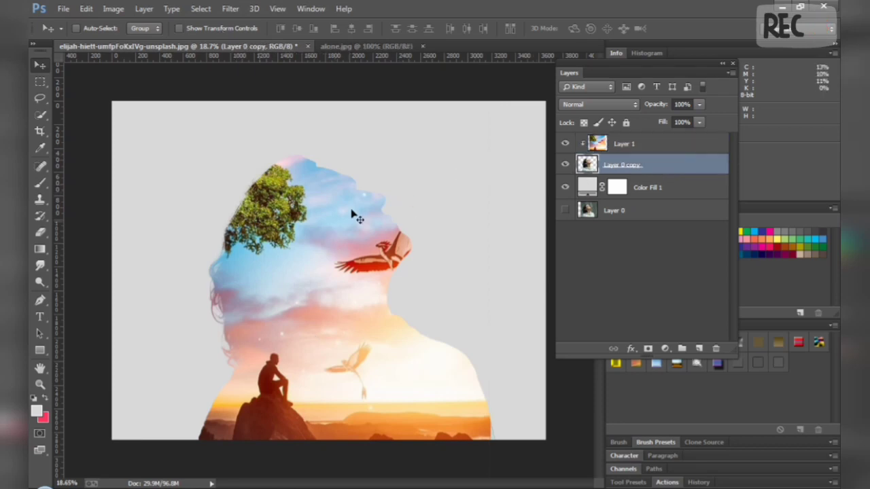
{"action": "left_click", "coordinate": [40, 232]}
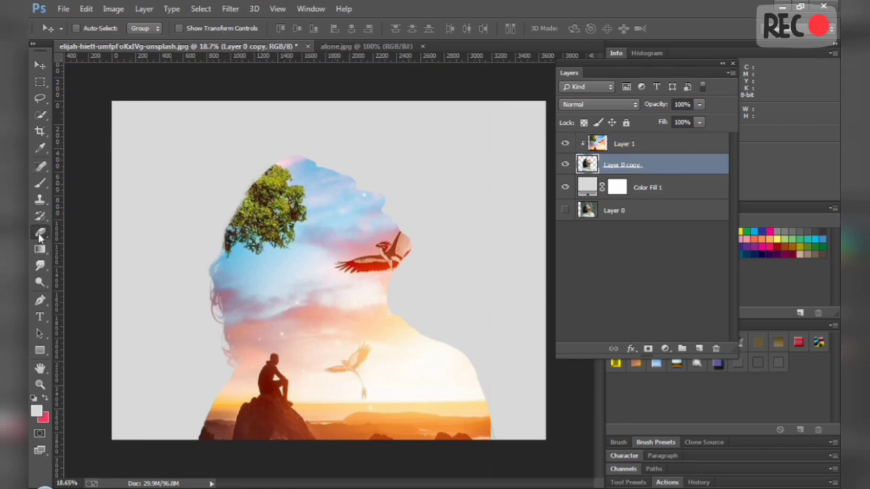
{"action": "right_click", "coordinate": [445, 210]}
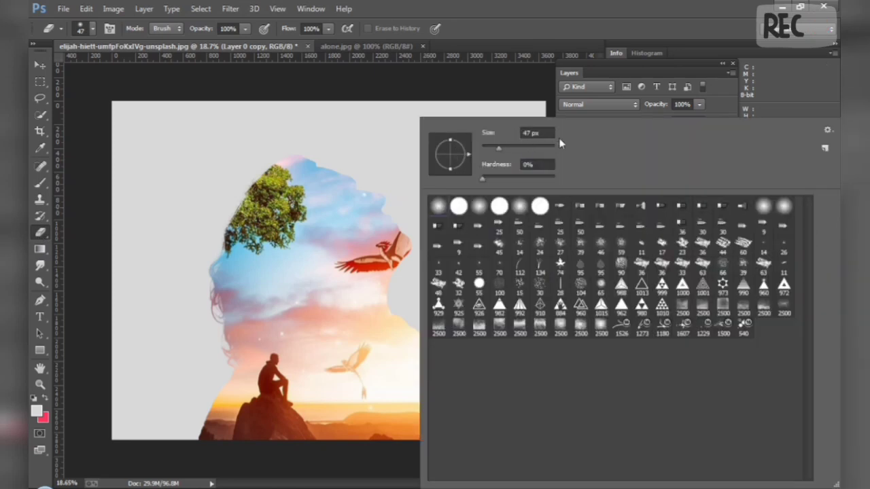
{"action": "left_click", "coordinate": [550, 147]}
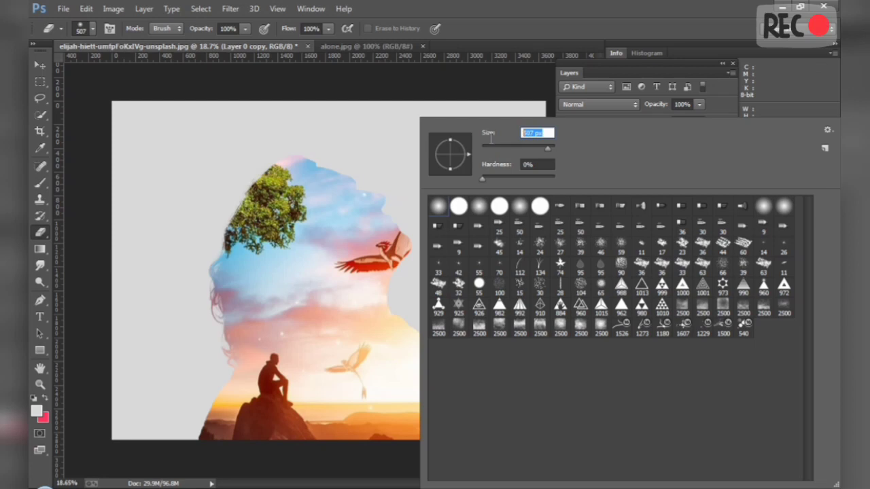
{"action": "type", "text": "100"}
{"action": "type", "text": "1200"}
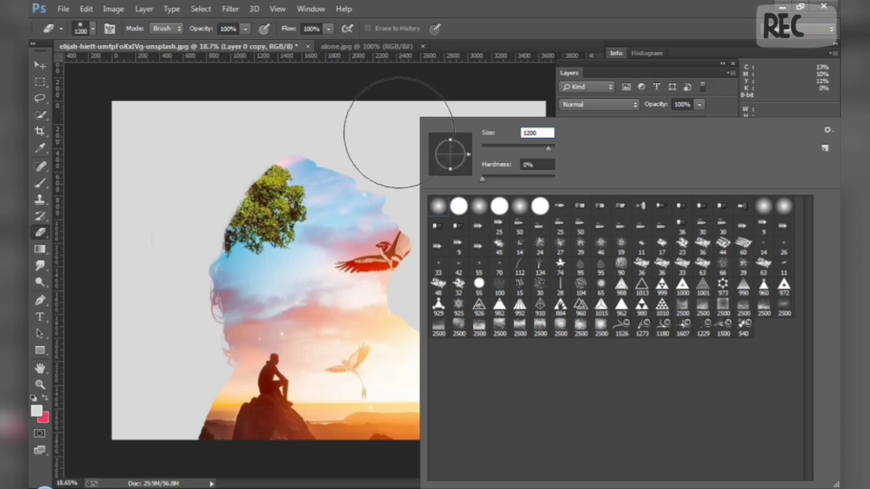
{"action": "left_click", "coordinate": [400, 133]}
{"action": "right_click", "coordinate": [549, 145]}
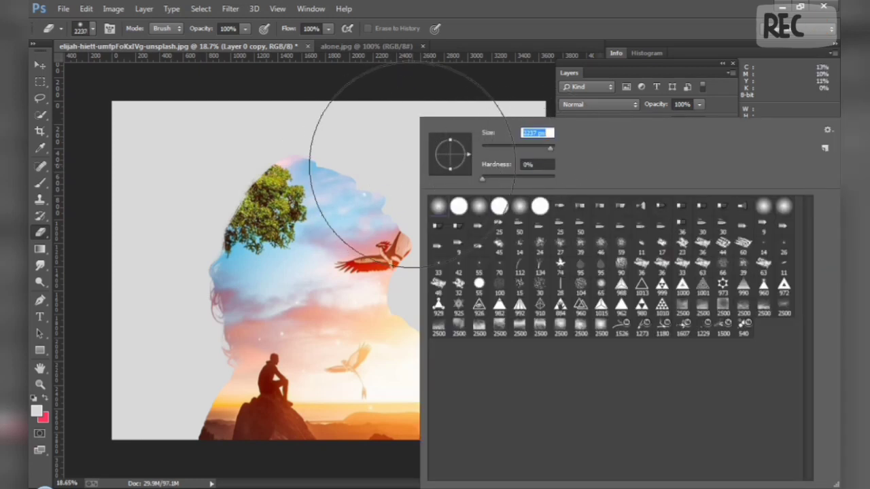
{"action": "left_click", "coordinate": [541, 91]}
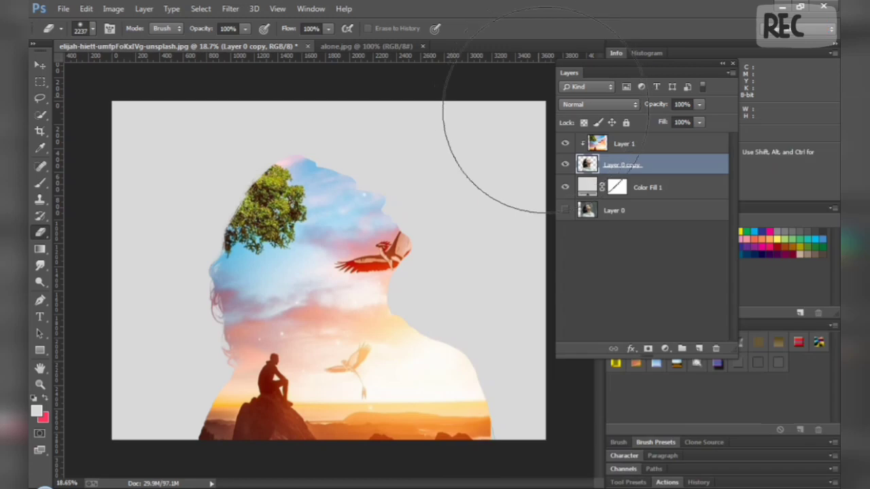
- Try fading the face edge of Layer 0 copy with the Eraser and undo the strokes
{"action": "left_click", "coordinate": [435, 182]}
{"action": "left_click", "coordinate": [427, 214]}
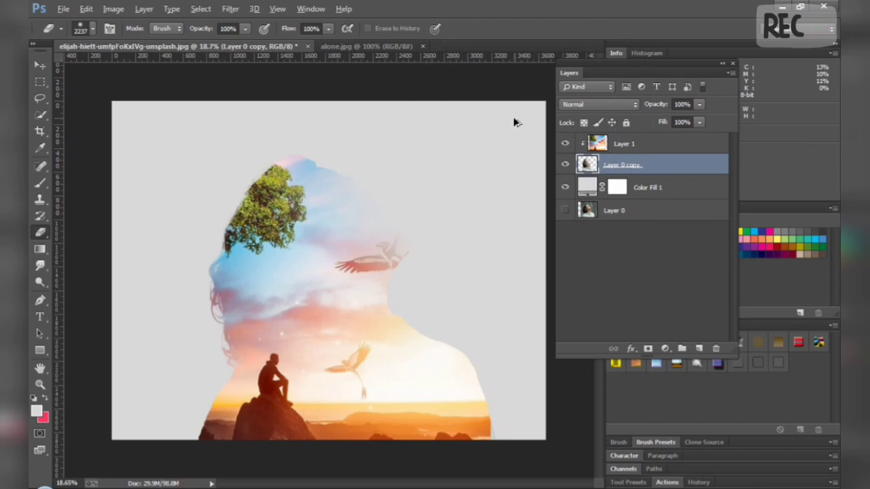
{"action": "key", "text": "ctrl+alt+z"}
{"action": "key", "text": "ctrl+alt+z"}
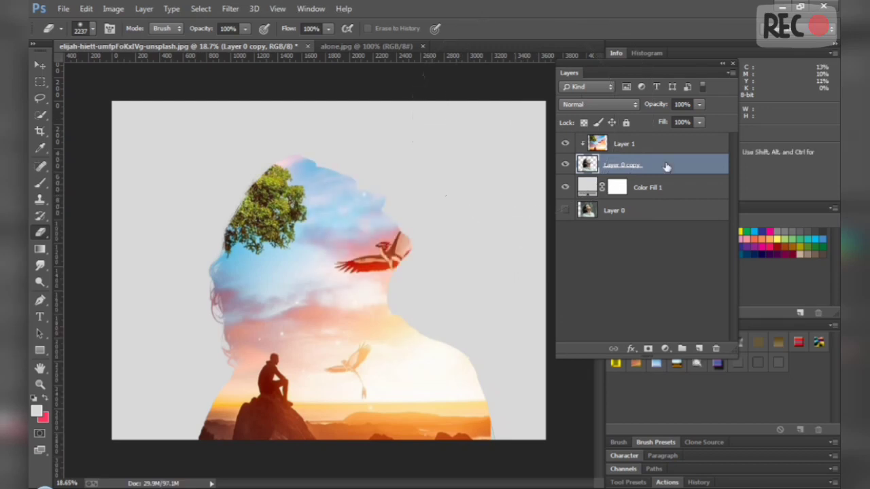
- Move Layer 0 copy above Layer 1 and back beneath it, and clip Layer 1 to it again
{"action": "left_click_drag", "start_coordinate": [693, 167], "coordinate": [694, 142]}
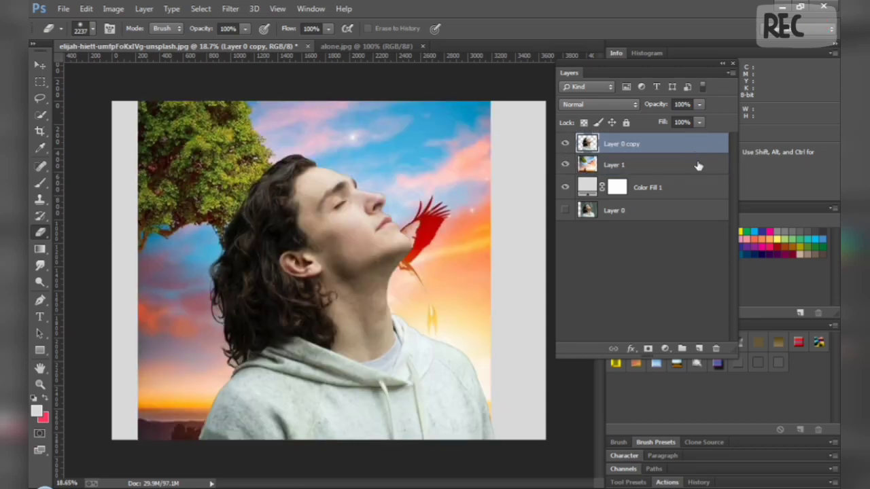
{"action": "left_click_drag", "start_coordinate": [696, 157], "coordinate": [690, 181]}
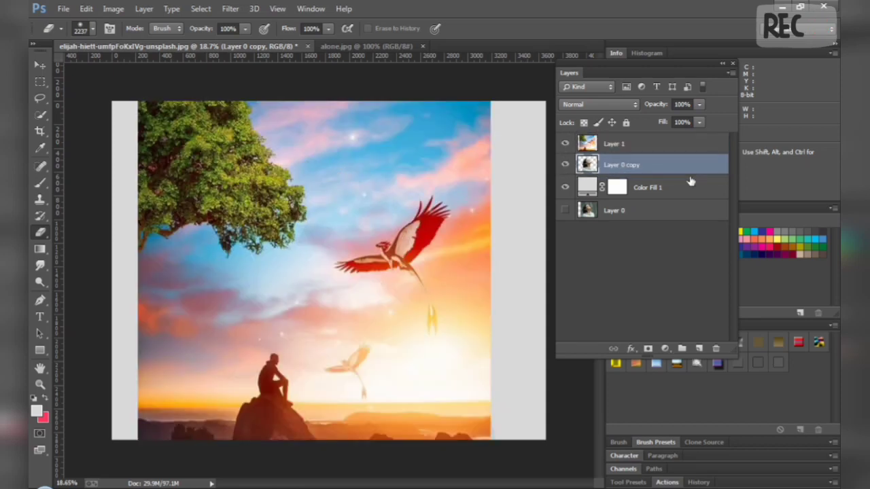
{"action": "left_click", "coordinate": [652, 143]}
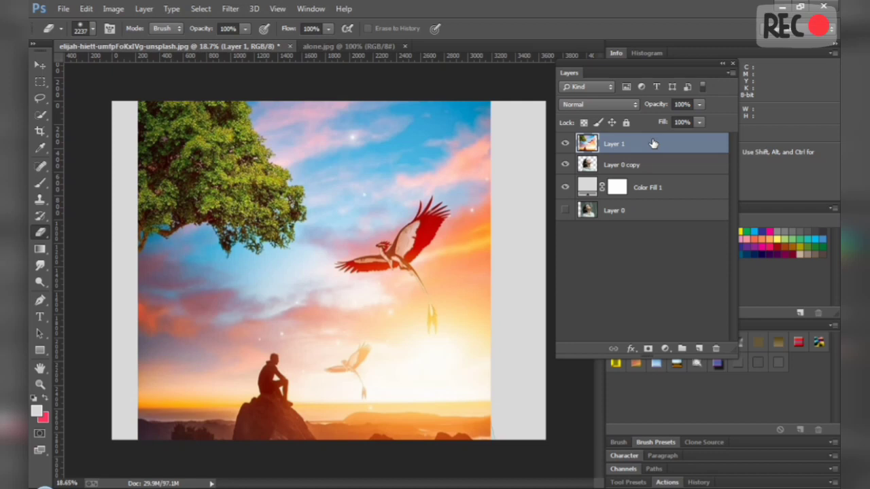
{"action": "right_click", "coordinate": [652, 143]}
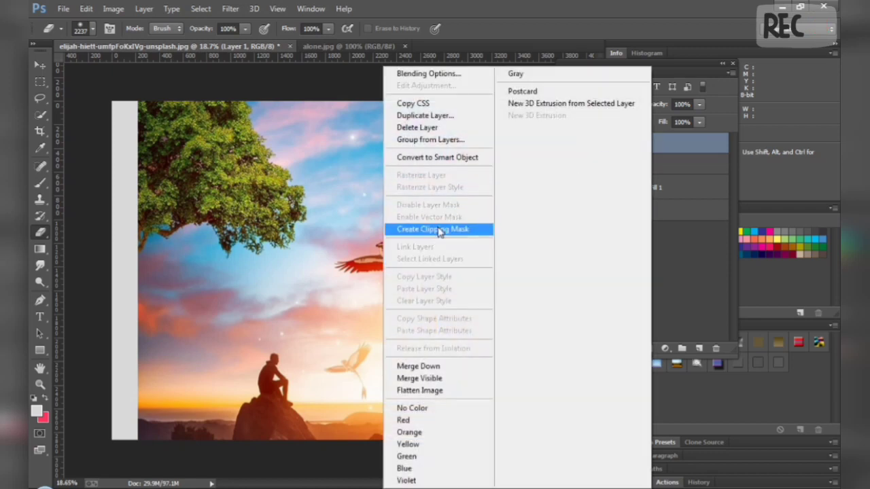
{"action": "left_click", "coordinate": [440, 231]}
- Move the hidden Layer 0 directly beneath Layer 0 copy and make Layer 0 copy the active layer
{"action": "left_click", "coordinate": [654, 166]}
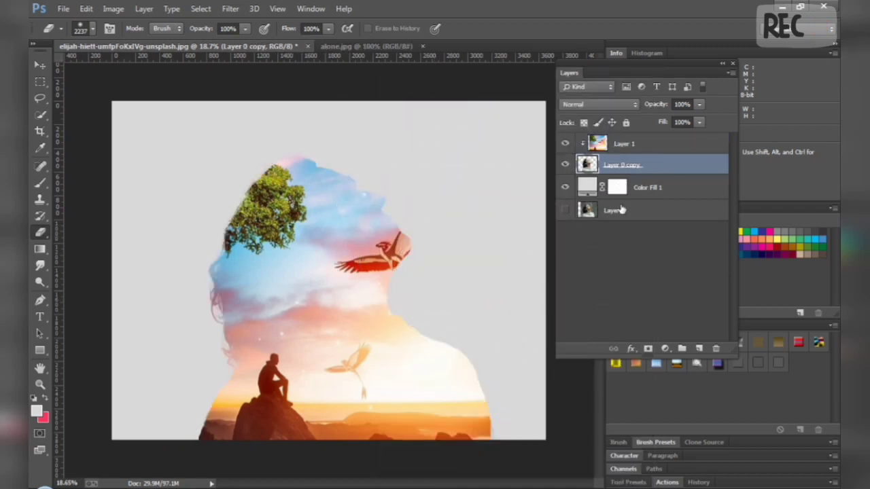
{"action": "left_click_drag", "start_coordinate": [658, 210], "coordinate": [658, 185]}
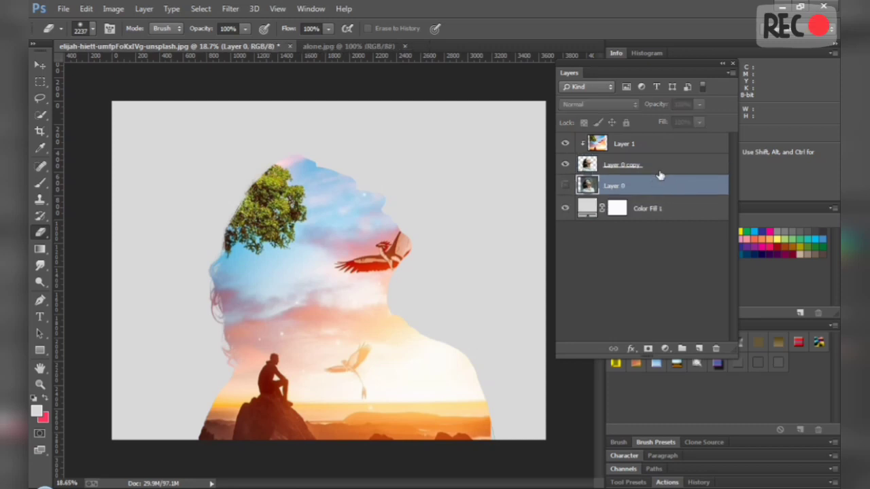
{"action": "left_click", "coordinate": [659, 170]}
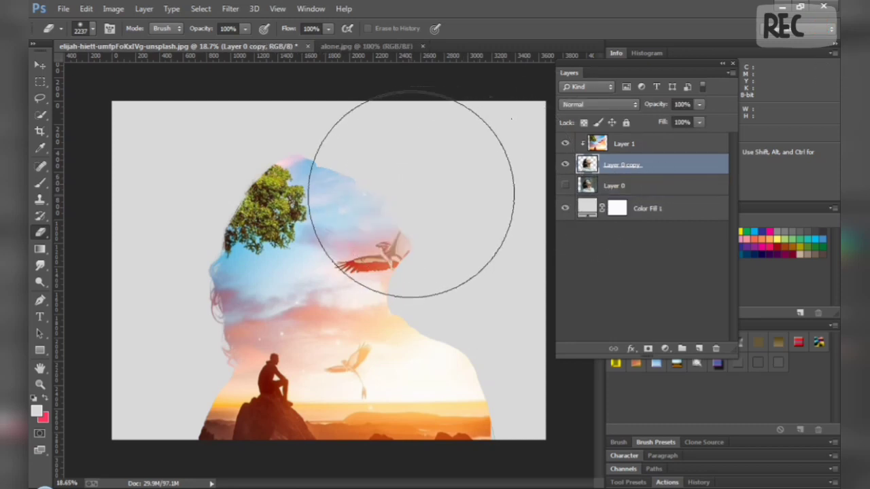
- Try fading the face on Layer 0 copy over a visible Layer 0, and undo back past the layer reordering
{"action": "left_click", "coordinate": [445, 203]}
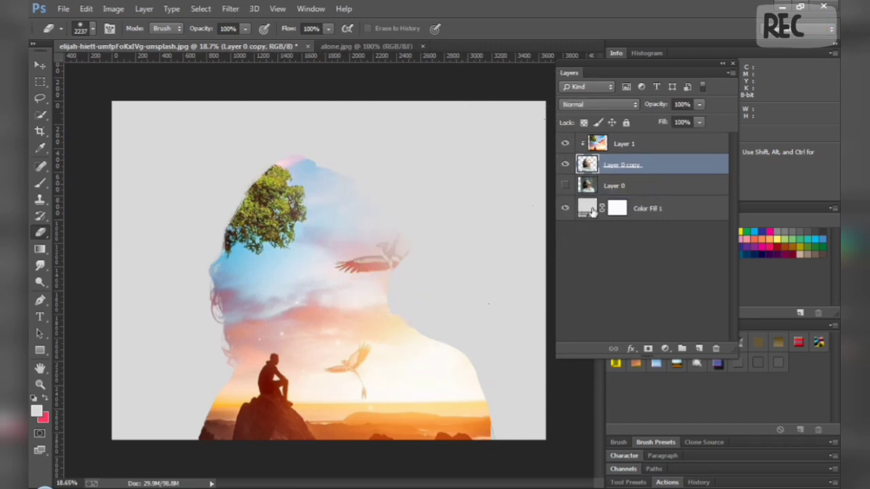
{"action": "left_click", "coordinate": [565, 186]}
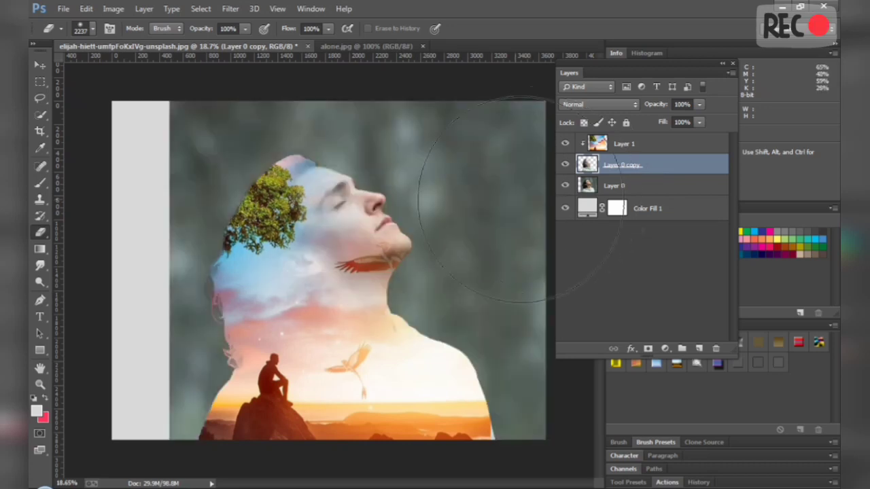
{"action": "scroll", "coordinate": [388, 197], "scroll_direction": "down", "scroll_amount": 2}
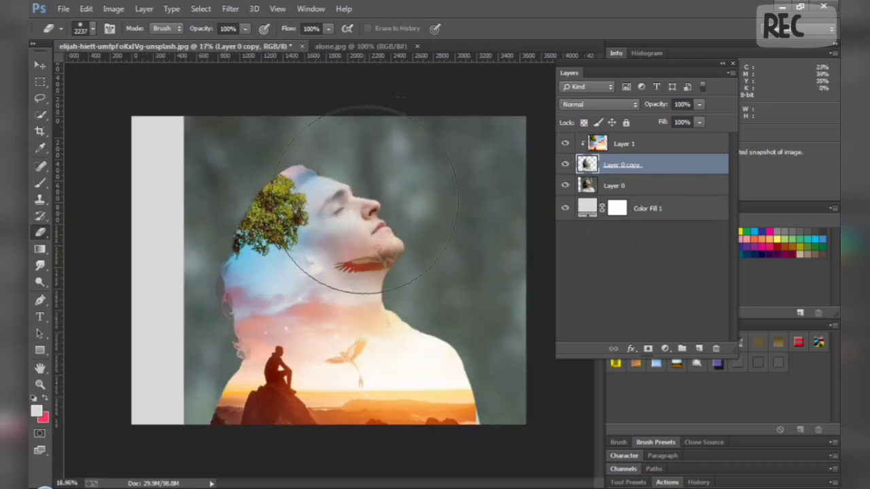
{"action": "key", "text": "ctrl+alt+z"}
{"action": "key", "text": "ctrl+alt+z"}
{"action": "key", "text": "ctrl+alt+z"}
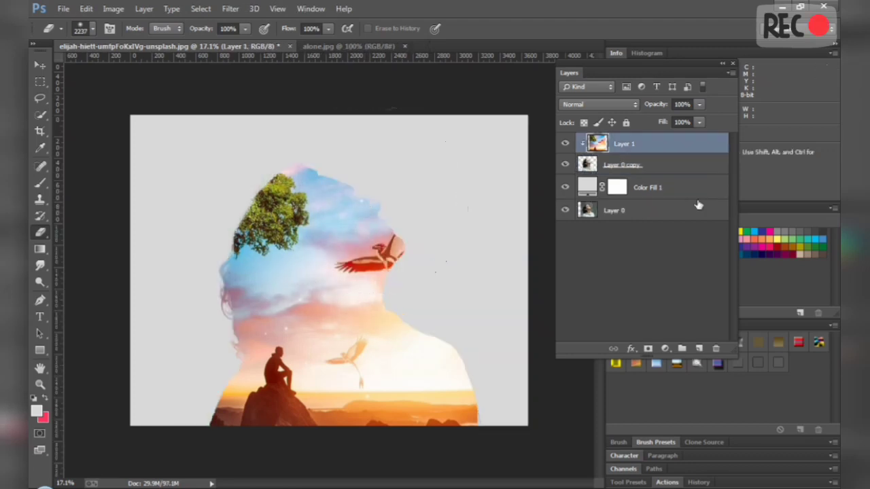
- Hide Layer 0 beneath the Color Fill 1 layer
{"action": "left_click", "coordinate": [676, 210]}
{"action": "mouse_move", "coordinate": [676, 210]}
{"action": "left_mouse_down"}
{"action": "mouse_move", "coordinate": [683, 174]}
{"action": "mouse_move", "coordinate": [683, 223]}
{"action": "left_mouse_up"}
{"action": "left_click", "coordinate": [565, 210]}
{"action": "left_click", "coordinate": [692, 166]}
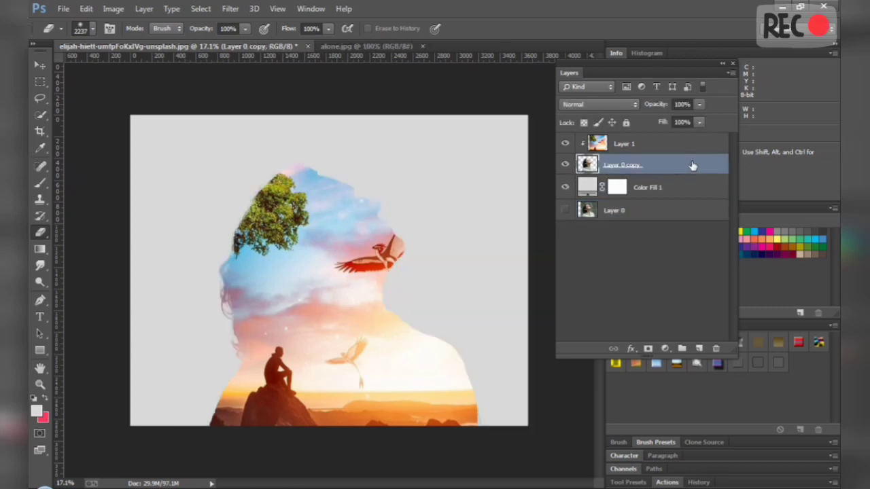
{"action": "left_click_drag", "start_coordinate": [691, 166], "coordinate": [700, 347]}
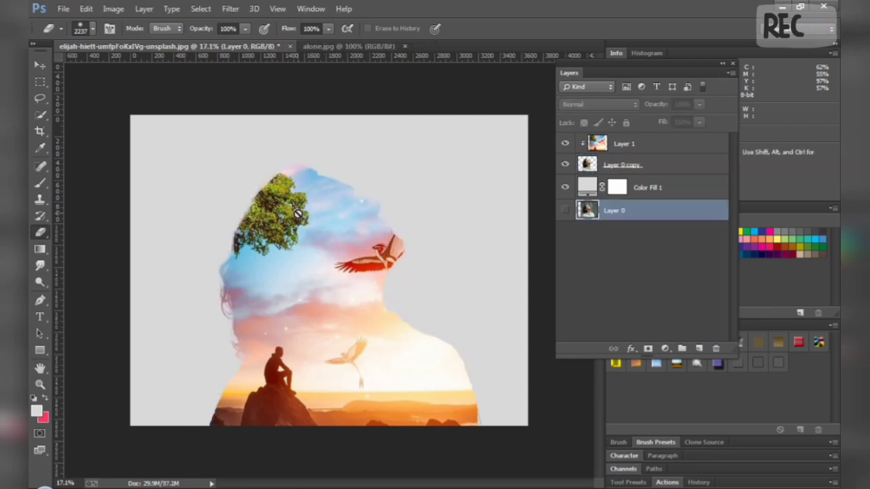
- Erase Layer 1 softly over the man's face, shoulder and chest to reveal his portrait through the landscape
{"action": "left_click", "coordinate": [636, 145]}
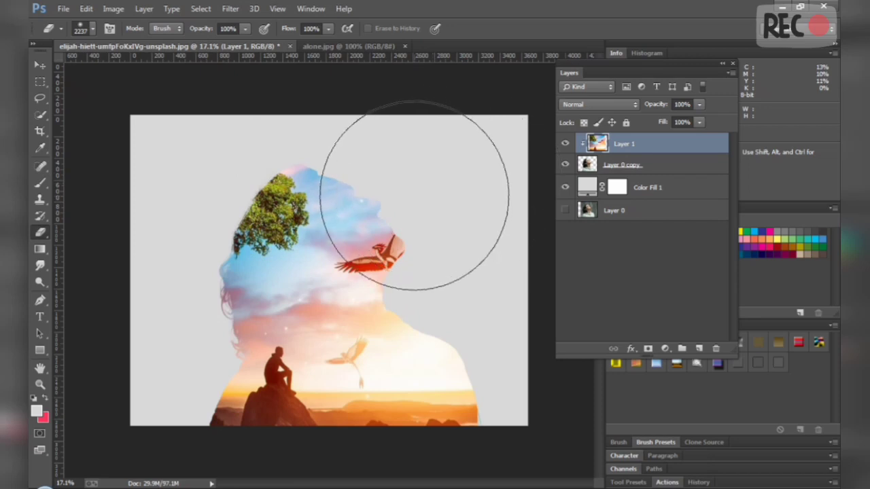
{"action": "mouse_move", "coordinate": [414, 196]}
{"action": "left_mouse_down"}
{"action": "mouse_move", "coordinate": [414, 140]}
{"action": "mouse_move", "coordinate": [413, 165]}
{"action": "mouse_move", "coordinate": [509, 262]}
{"action": "left_mouse_up"}
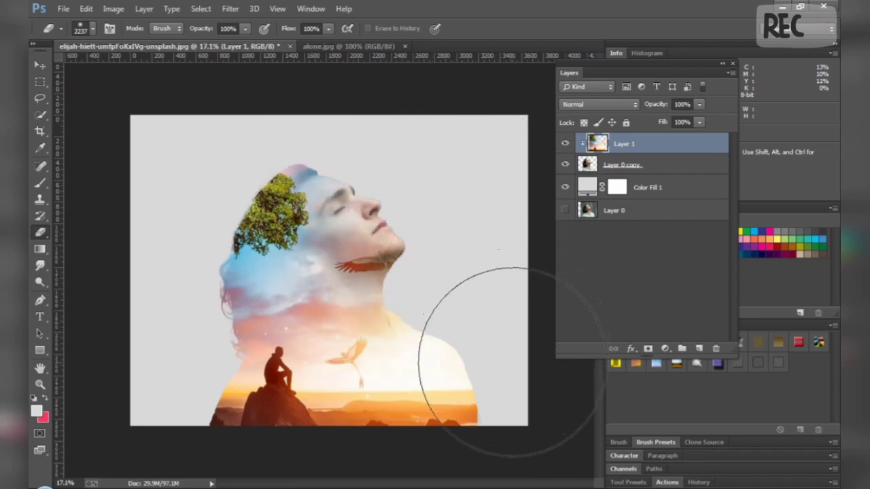
{"action": "mouse_move", "coordinate": [498, 352]}
{"action": "left_mouse_down"}
{"action": "mouse_move", "coordinate": [512, 375]}
{"action": "mouse_move", "coordinate": [513, 368]}
{"action": "mouse_move", "coordinate": [476, 385]}
{"action": "left_mouse_up"}
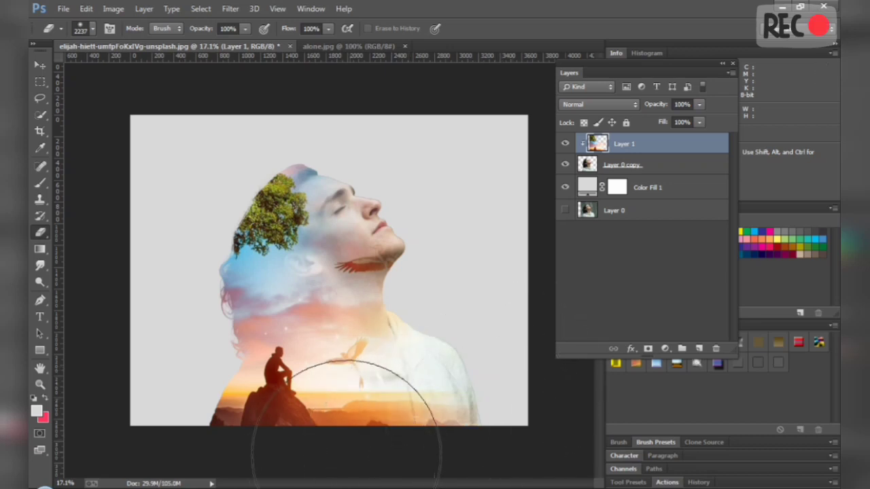
{"action": "left_click_drag", "start_coordinate": [343, 459], "coordinate": [323, 484]}
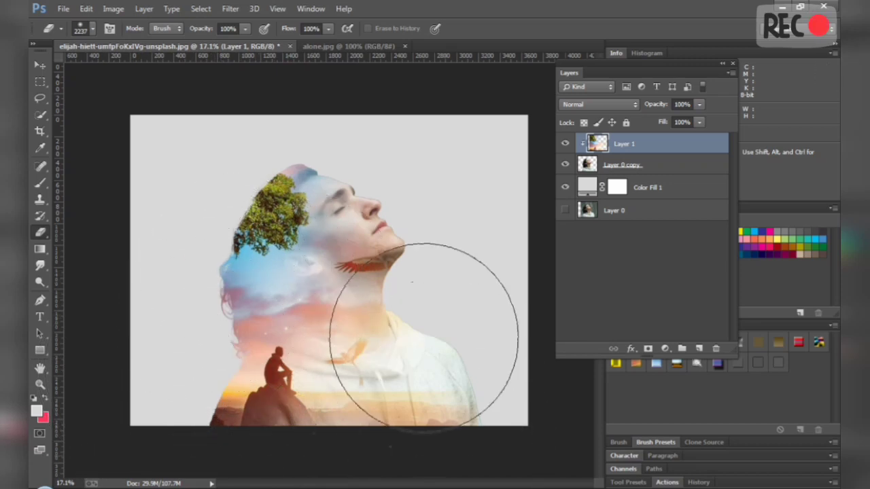
{"action": "scroll", "coordinate": [304, 260], "scroll_direction": "down", "scroll_amount": 5}
{"action": "scroll", "coordinate": [329, 269], "scroll_direction": "up", "scroll_amount": 3}
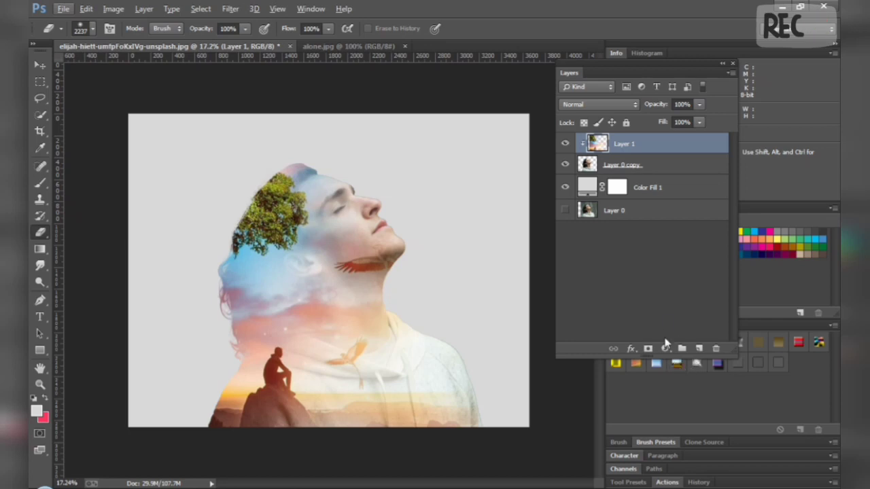
- Add a Black & White adjustment directly above Layer 0 copy, beneath the clipped Layer 1
{"action": "left_click", "coordinate": [663, 349]}
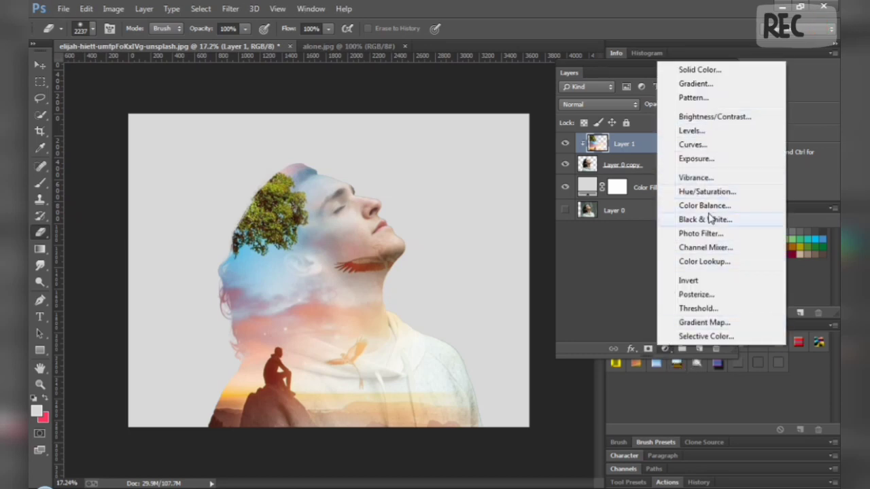
{"action": "left_click", "coordinate": [624, 166]}
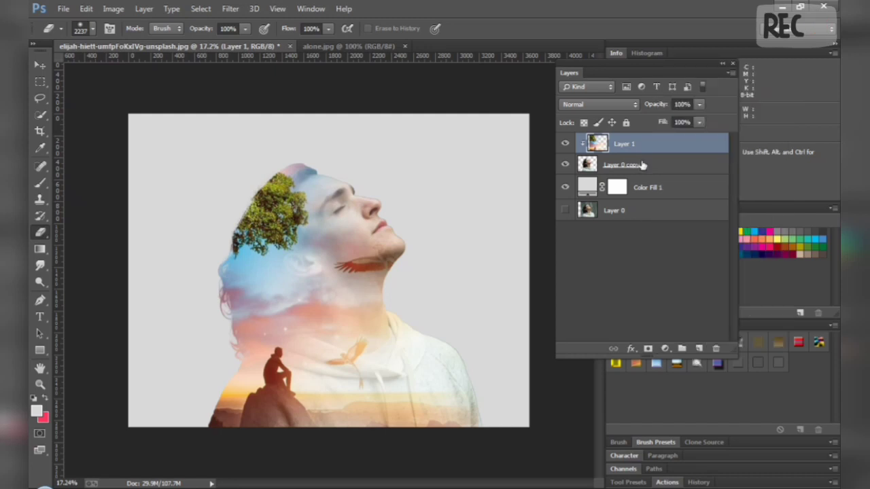
{"action": "left_click", "coordinate": [661, 169]}
{"action": "left_click", "coordinate": [665, 348]}
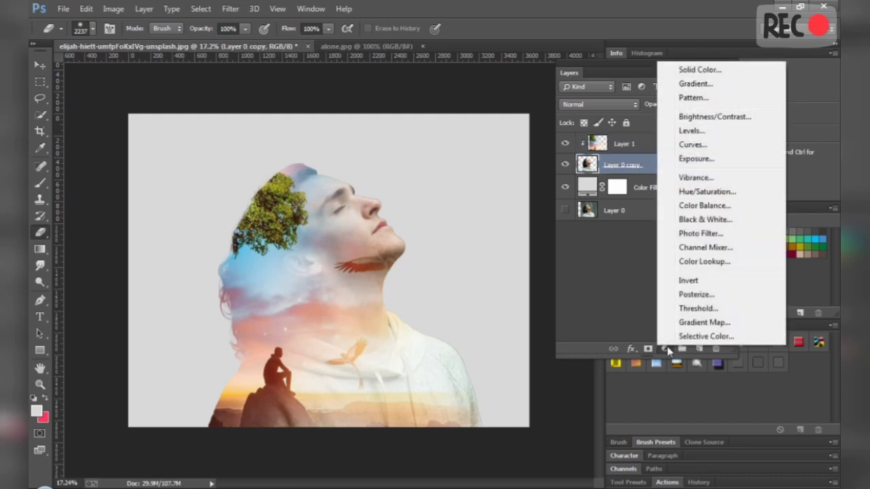
{"action": "left_click", "coordinate": [702, 219]}
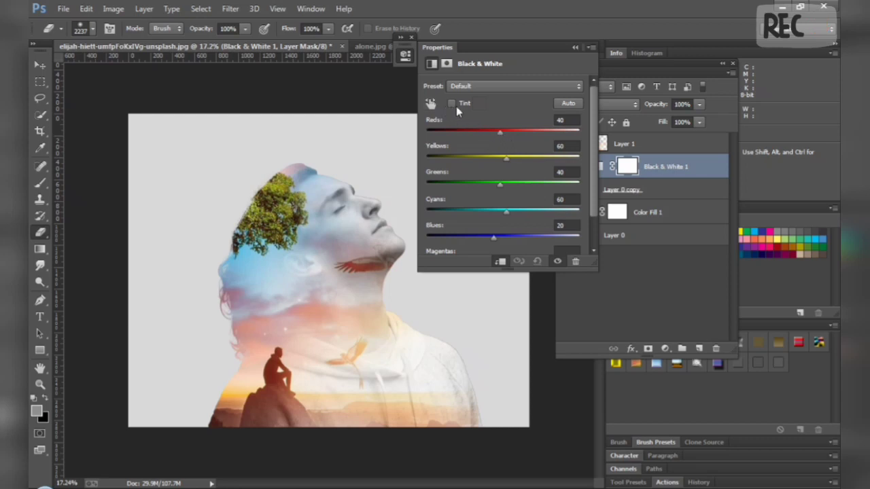
- Set the Black & White adjustment to Reds -2, Yellows 25, Greens 203, Cyans 145 and Blues 75
{"action": "left_click_drag", "start_coordinate": [510, 131], "coordinate": [531, 185]}
{"action": "left_click_drag", "start_coordinate": [506, 211], "coordinate": [516, 213]}
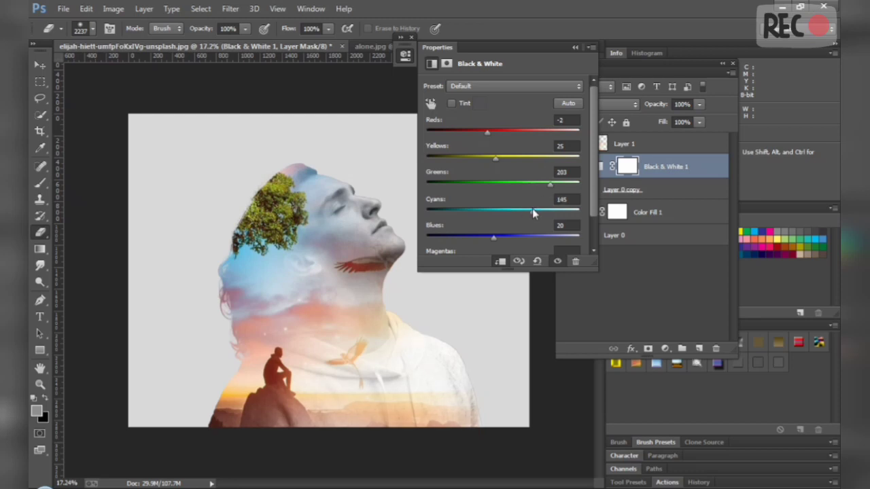
{"action": "left_click_drag", "start_coordinate": [494, 238], "coordinate": [510, 241]}
{"action": "left_click", "coordinate": [591, 48]}
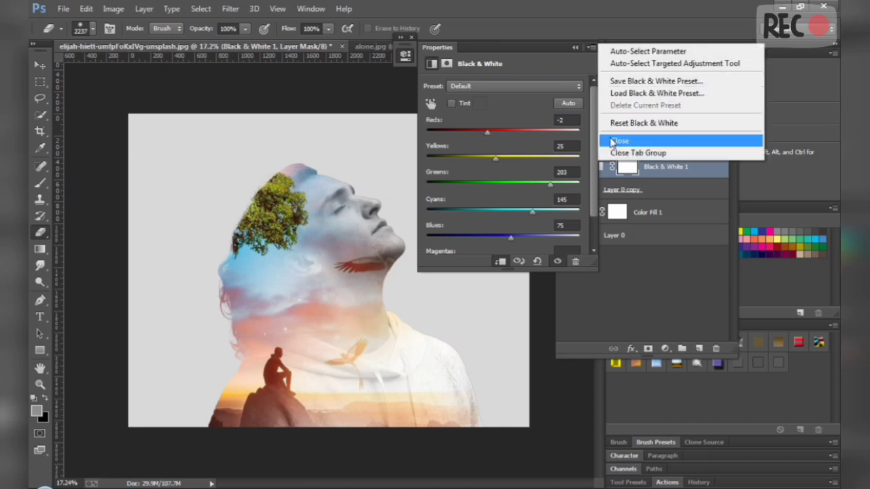
{"action": "left_click", "coordinate": [632, 139]}
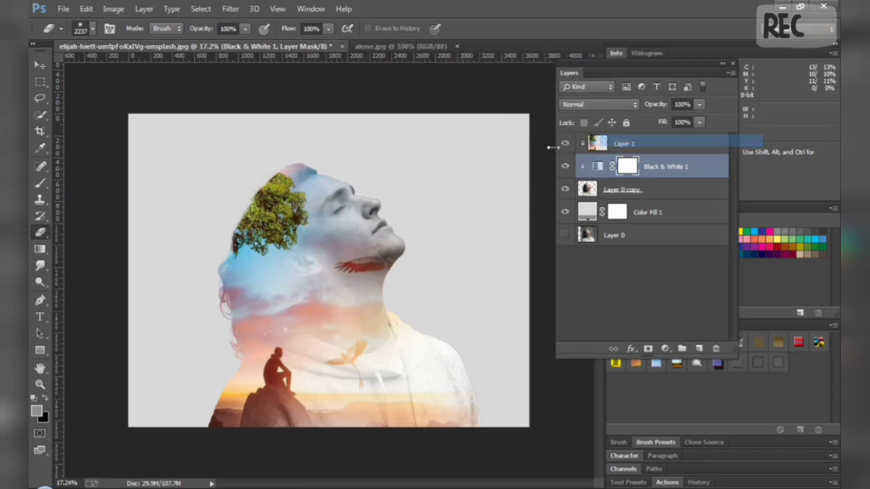
- Add a Hue/Saturation adjustment above Layer 1 with Hue +3, Saturation +9 and Lightness -6
{"action": "left_click", "coordinate": [697, 187]}
{"action": "left_click", "coordinate": [698, 165]}
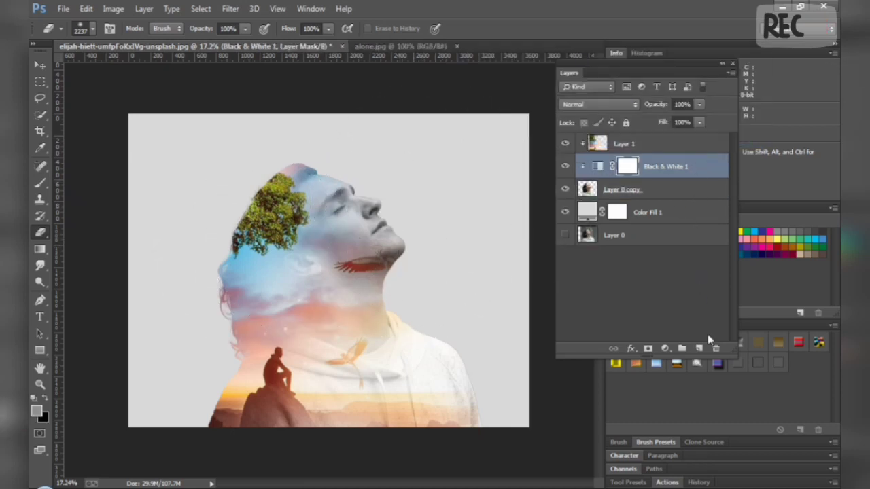
{"action": "left_click", "coordinate": [684, 146]}
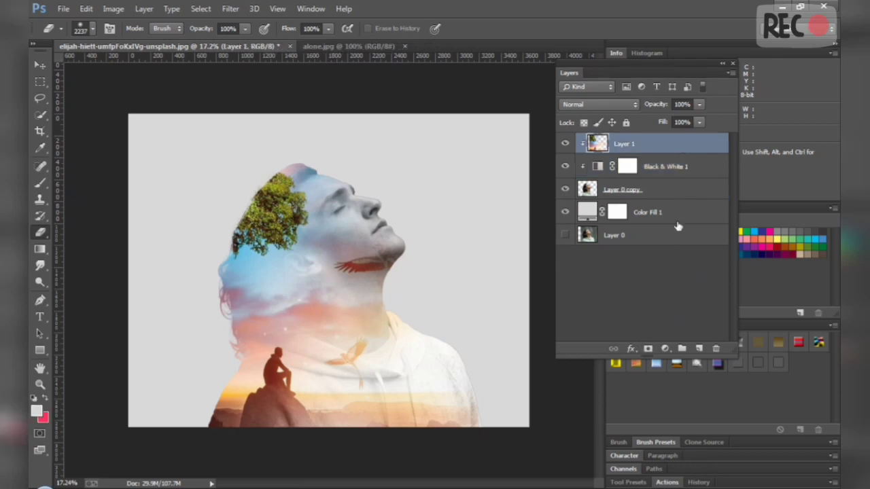
{"action": "left_click", "coordinate": [665, 348]}
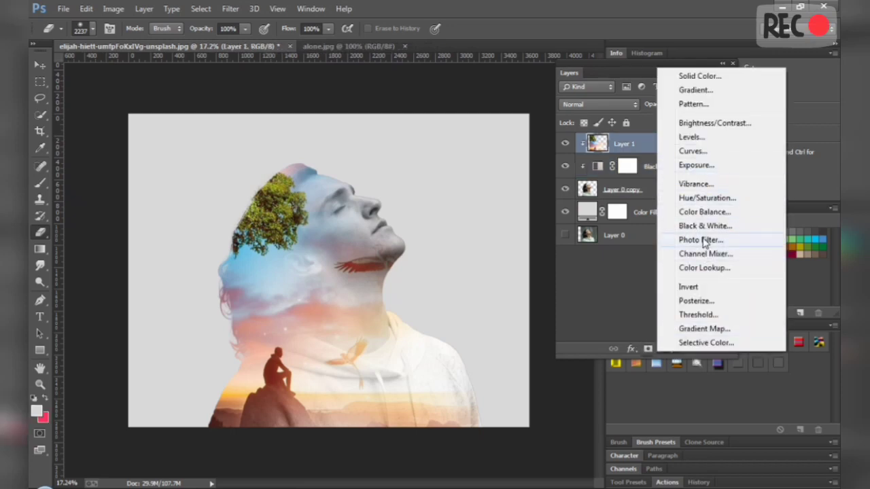
{"action": "left_click", "coordinate": [703, 198]}
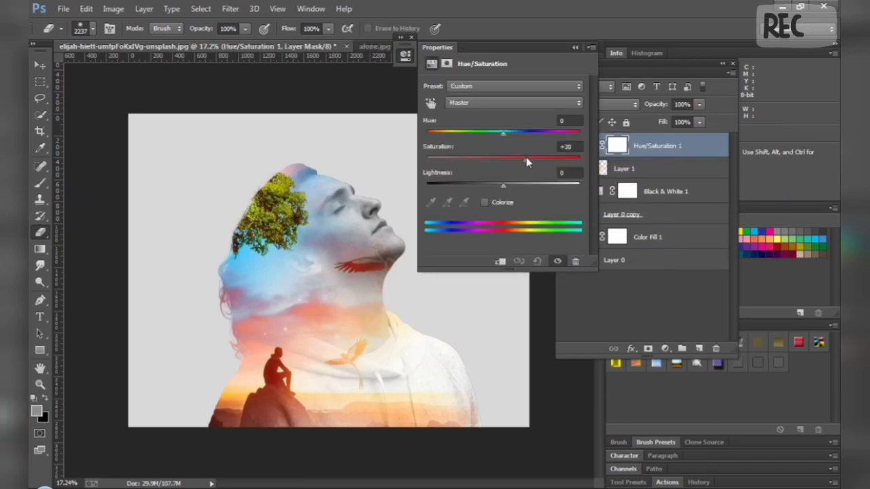
{"action": "left_click_drag", "start_coordinate": [526, 157], "coordinate": [499, 184]}
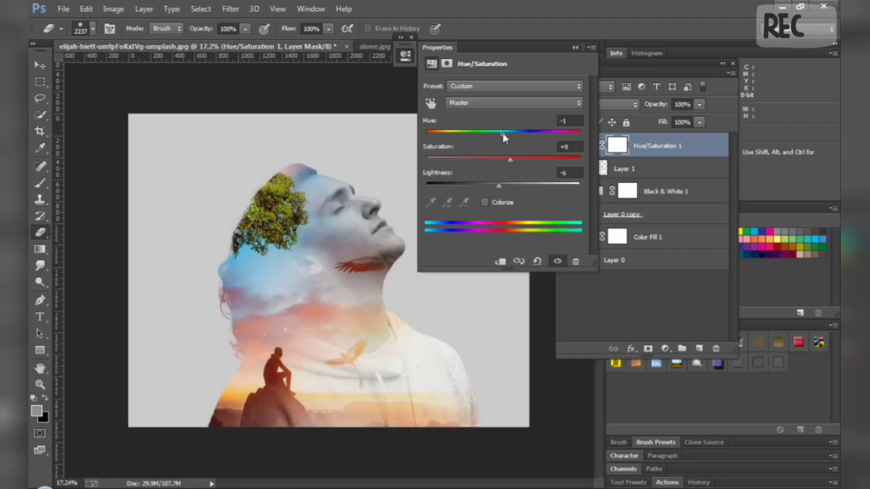
{"action": "mouse_move", "coordinate": [503, 137]}
{"action": "left_mouse_down"}
{"action": "mouse_move", "coordinate": [522, 133]}
{"action": "mouse_move", "coordinate": [474, 136]}
{"action": "mouse_move", "coordinate": [508, 135]}
{"action": "left_mouse_up"}
{"action": "left_click", "coordinate": [591, 47]}
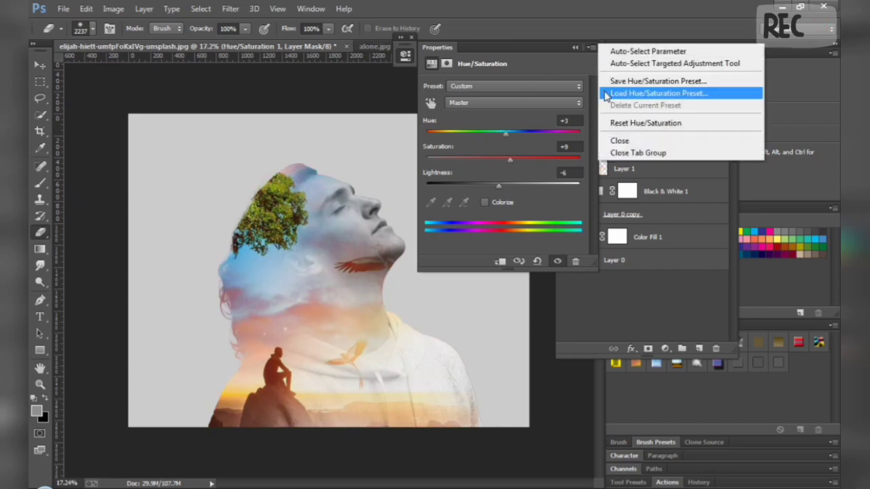
{"action": "left_click", "coordinate": [619, 141]}
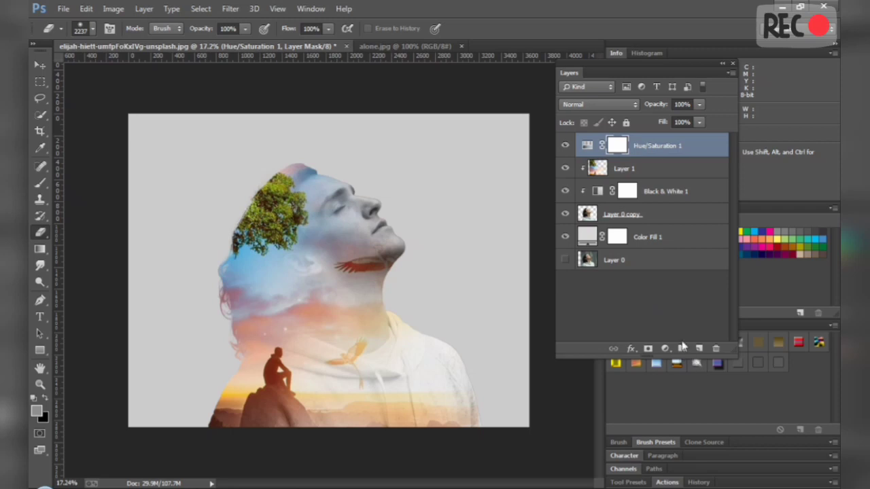
- Add a Levels adjustment above Hue/Saturation 1 with midtones at 0.91 and the white input level at 235
{"action": "left_click", "coordinate": [665, 347]}
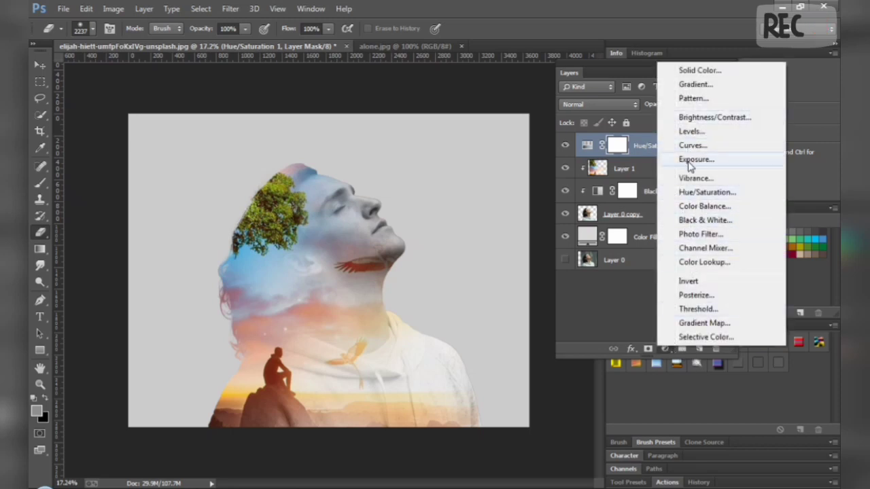
{"action": "left_click", "coordinate": [691, 132]}
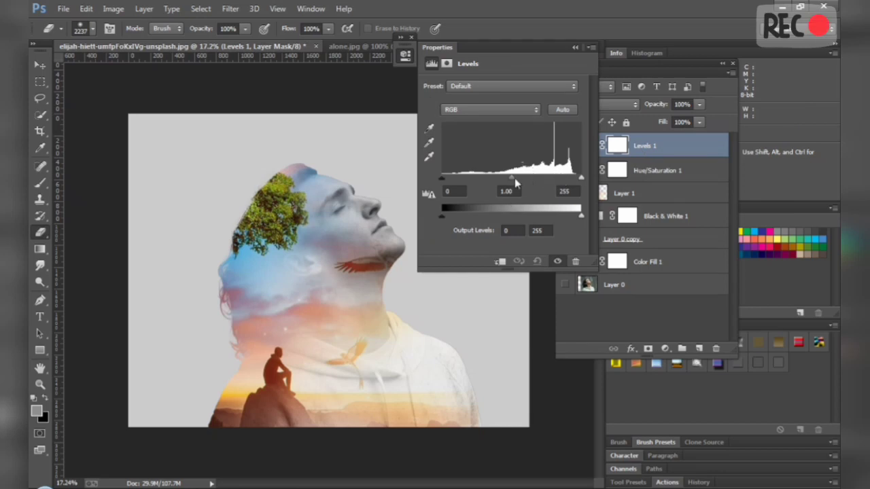
{"action": "left_click_drag", "start_coordinate": [512, 179], "coordinate": [520, 183]}
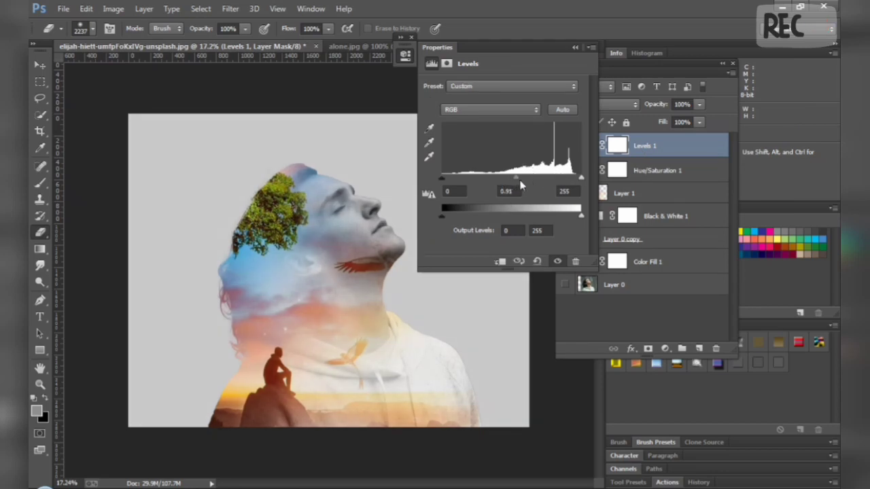
{"action": "left_click_drag", "start_coordinate": [580, 178], "coordinate": [570, 180]}
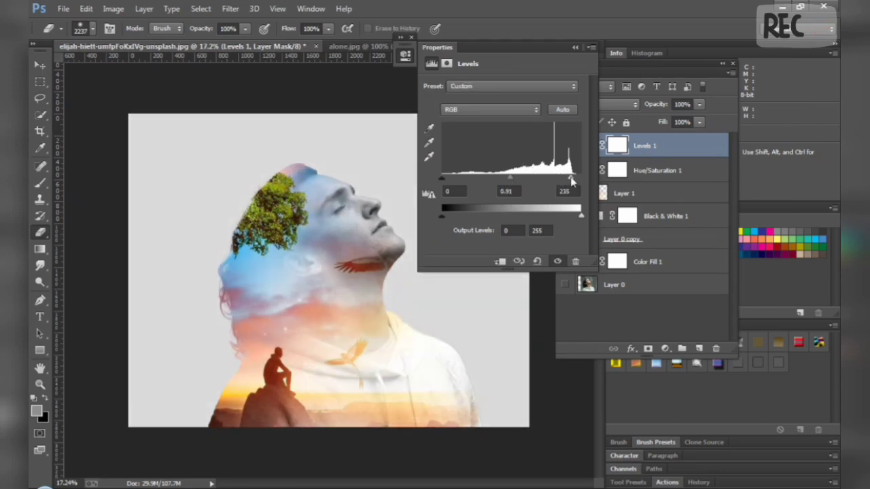
{"action": "left_click", "coordinate": [592, 48]}
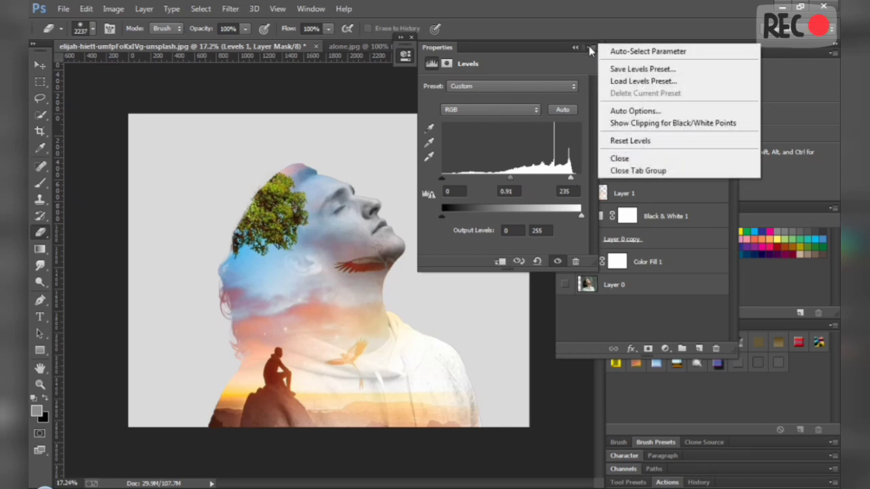
{"action": "left_click", "coordinate": [624, 158]}
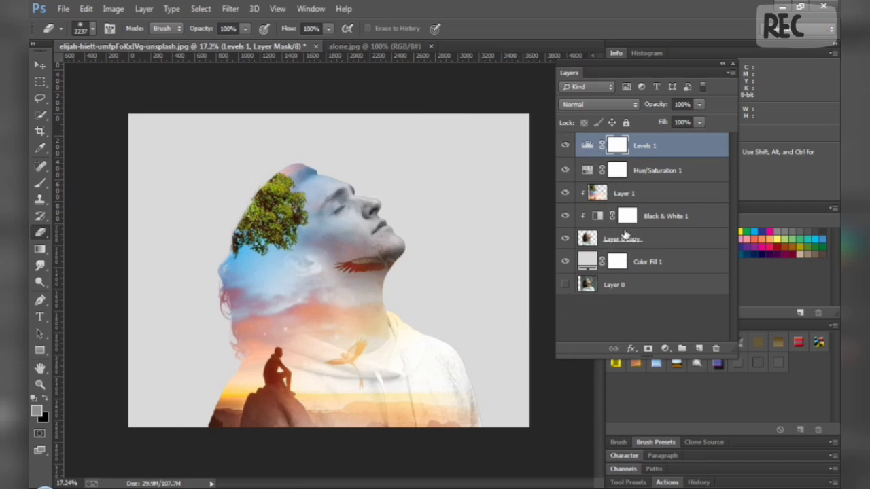
- Merge the visible layers into Layer 0 copy, show Layer 0 and merge it in as well
{"action": "right_click", "coordinate": [677, 244]}
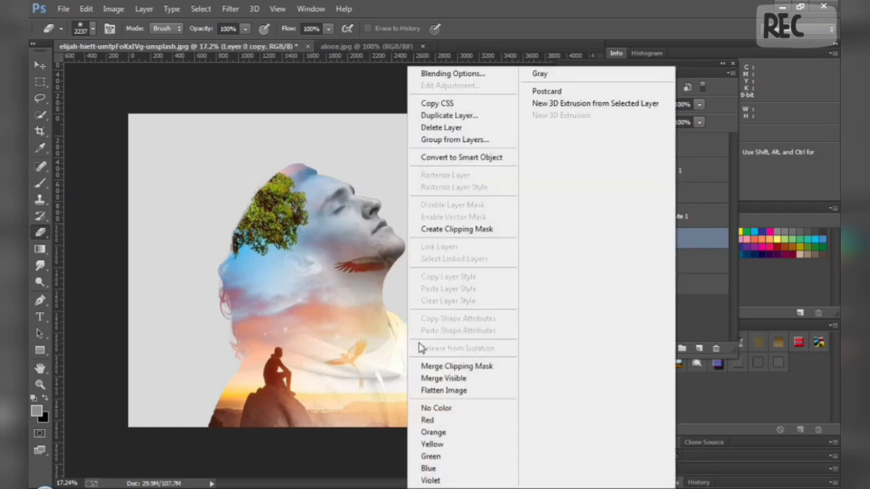
{"action": "left_click", "coordinate": [461, 381]}
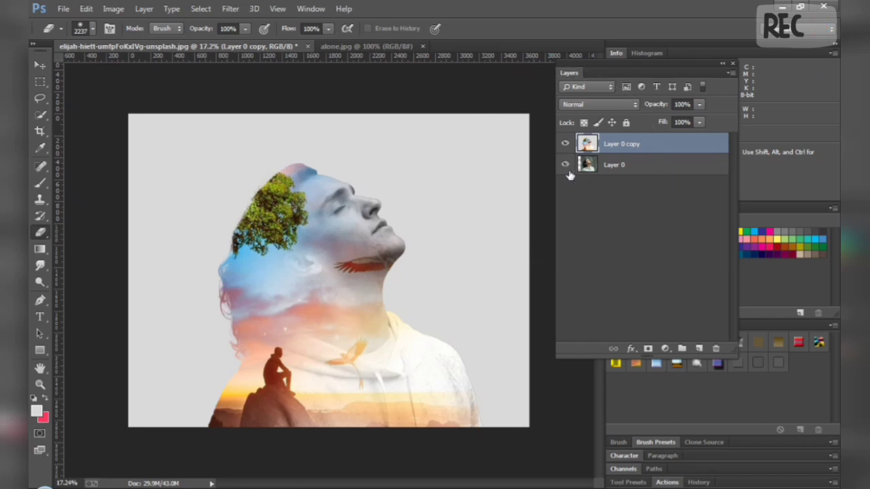
{"action": "right_click", "coordinate": [643, 145]}
{"action": "left_click", "coordinate": [456, 378]}
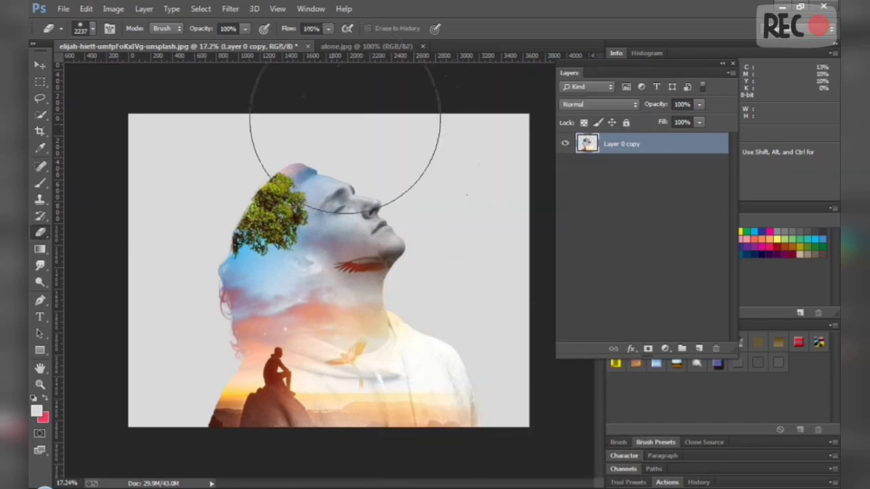
- Open the Camera Raw Filter on the merged layer and set Exposure -0.20, Contrast 0, Highlights +3, Shadows +9 and Clarity +35
{"action": "left_click", "coordinate": [230, 9]}
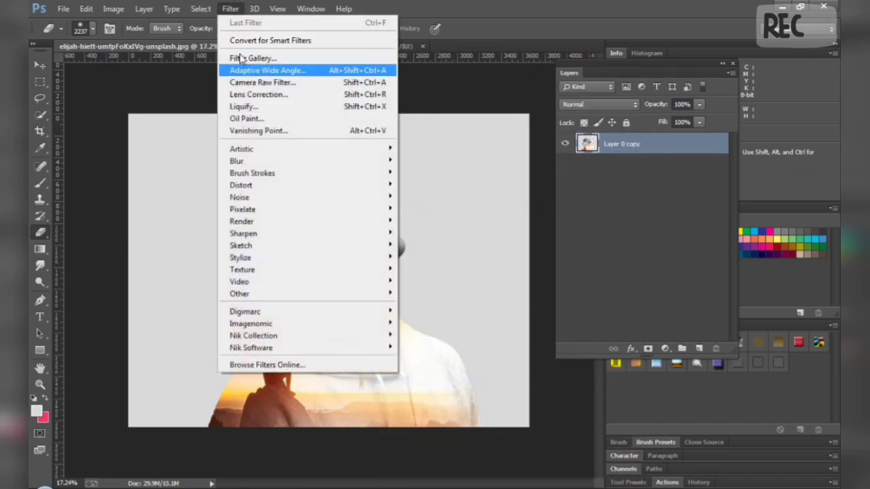
{"action": "left_click", "coordinate": [263, 84]}
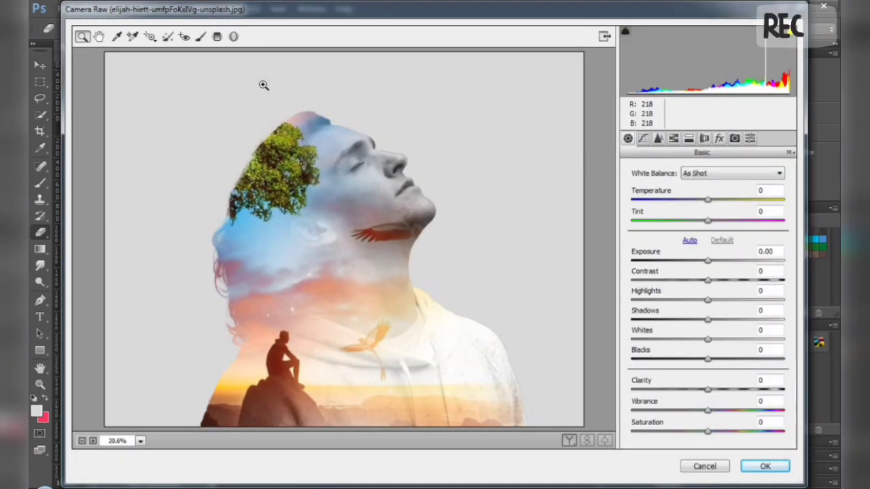
{"action": "left_click_drag", "start_coordinate": [707, 260], "coordinate": [711, 307]}
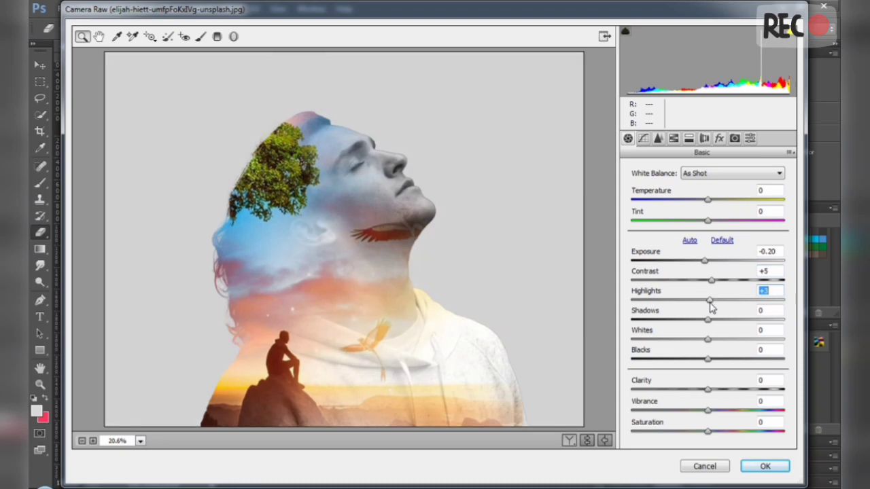
{"action": "left_click", "coordinate": [760, 271]}
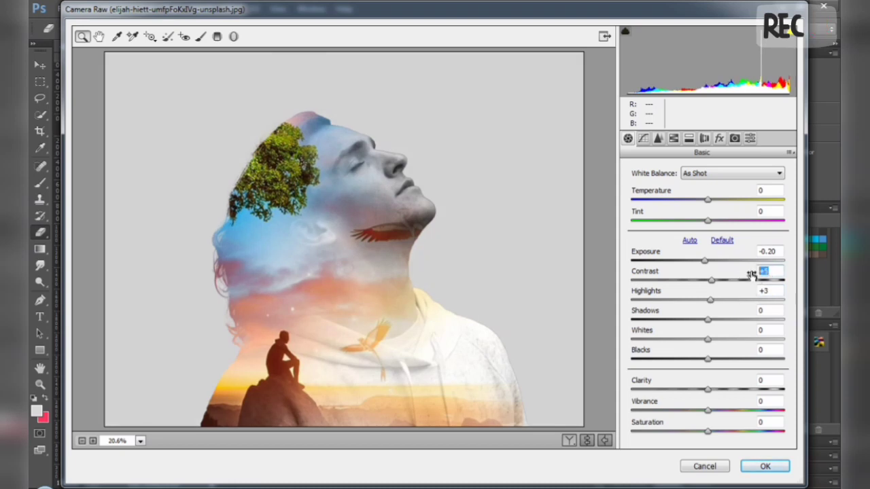
{"action": "type", "text": "0"}
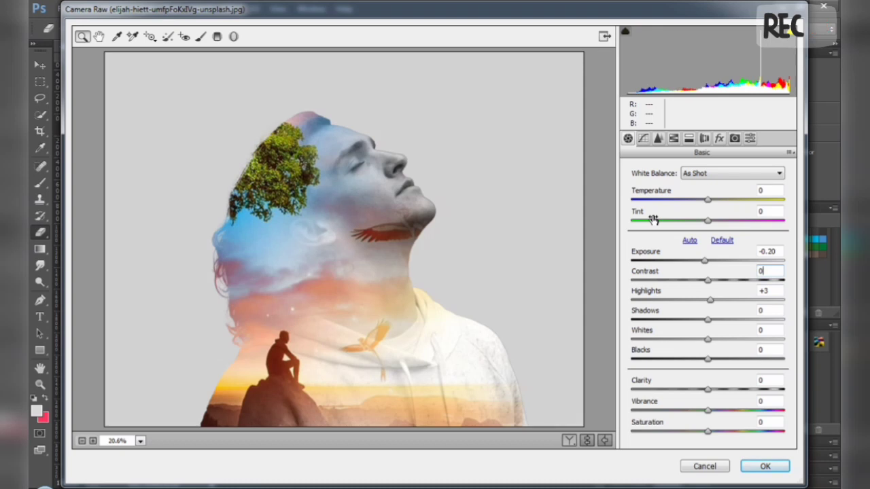
{"action": "left_click_drag", "start_coordinate": [709, 318], "coordinate": [717, 325]}
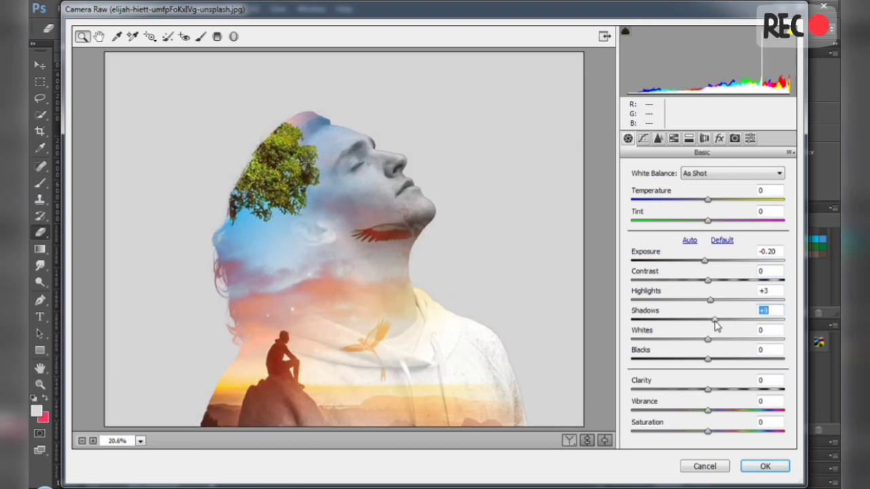
{"action": "left_click_drag", "start_coordinate": [708, 390], "coordinate": [736, 392]}
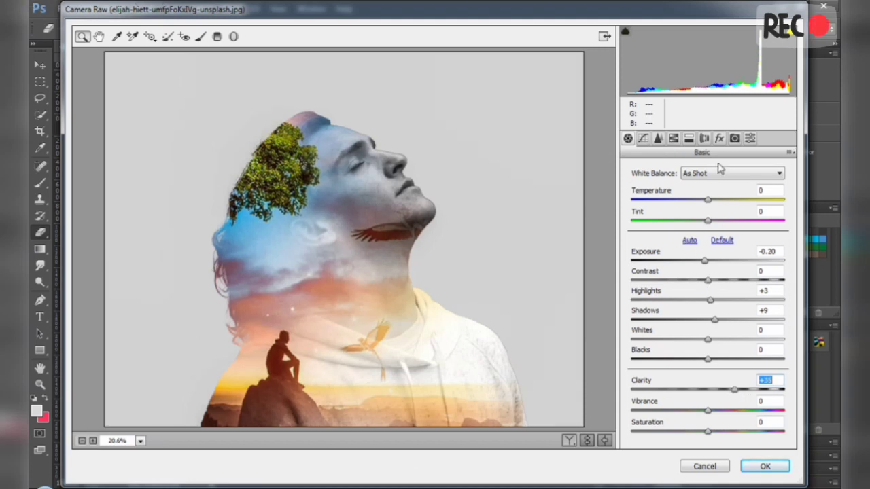
- Add a Highlight Priority post-crop vignette with Amount -18 and Midpoint 30
{"action": "left_click", "coordinate": [721, 140]}
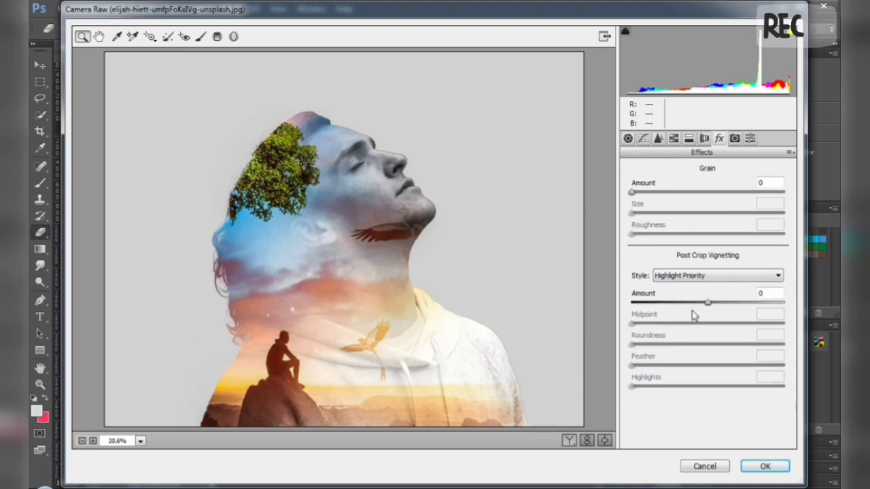
{"action": "left_click", "coordinate": [694, 303]}
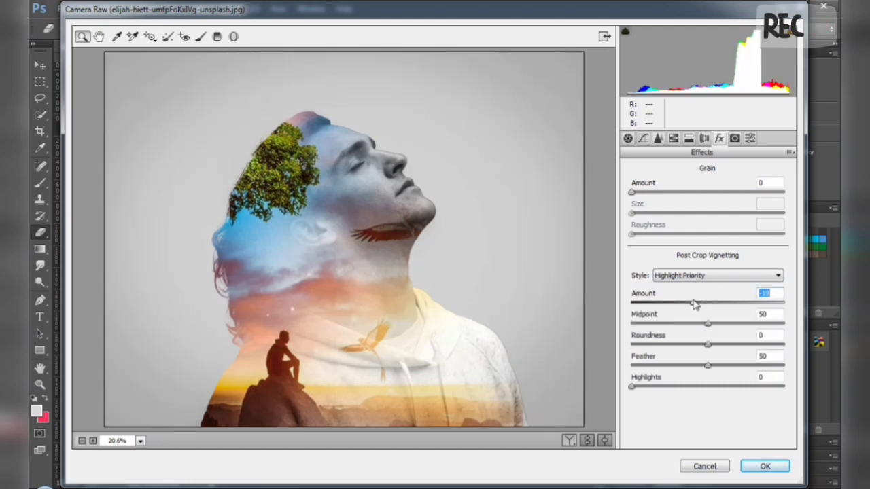
{"action": "mouse_move", "coordinate": [694, 302]}
{"action": "left_mouse_down"}
{"action": "mouse_move", "coordinate": [679, 326]}
{"action": "mouse_move", "coordinate": [650, 328]}
{"action": "mouse_move", "coordinate": [677, 327]}
{"action": "mouse_move", "coordinate": [693, 304]}
{"action": "left_mouse_up"}
{"action": "left_click", "coordinate": [700, 305]}
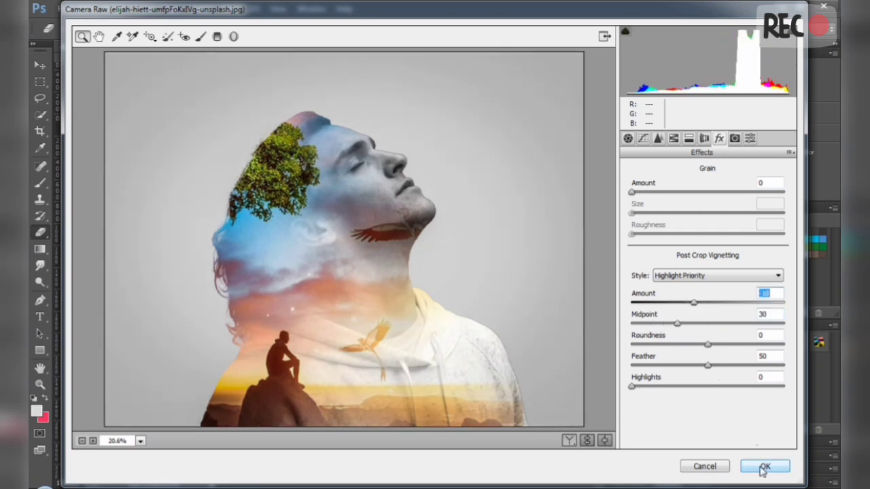
- Compare the before and after views side by side, set Vibrance to +18 and apply the Camera Raw filter
{"action": "left_click", "coordinate": [568, 440]}
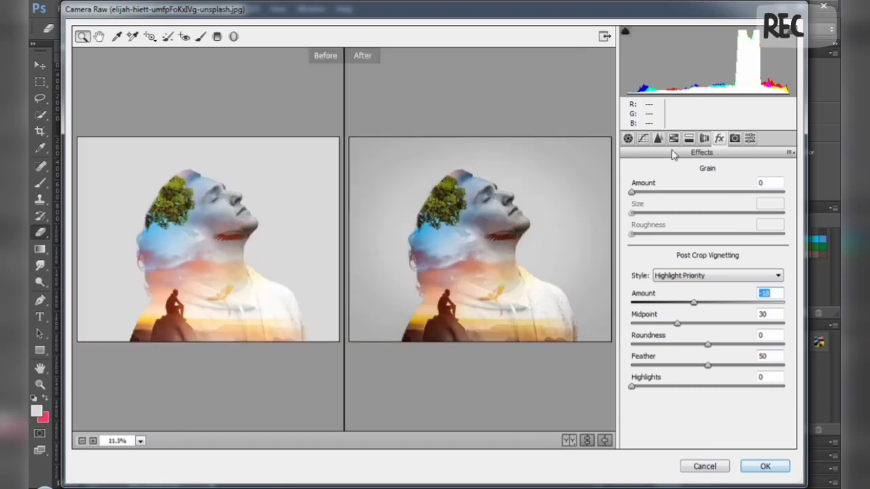
{"action": "left_click", "coordinate": [628, 138]}
{"action": "left_click", "coordinate": [729, 411]}
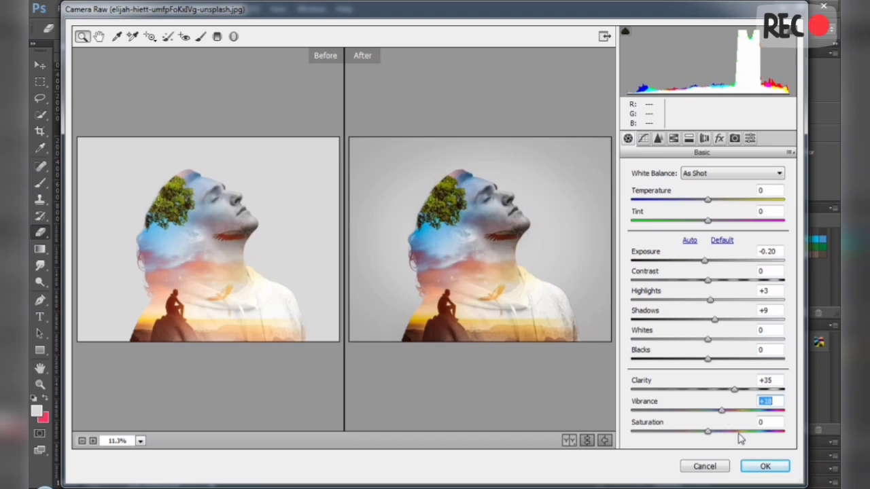
{"action": "left_click", "coordinate": [781, 464]}
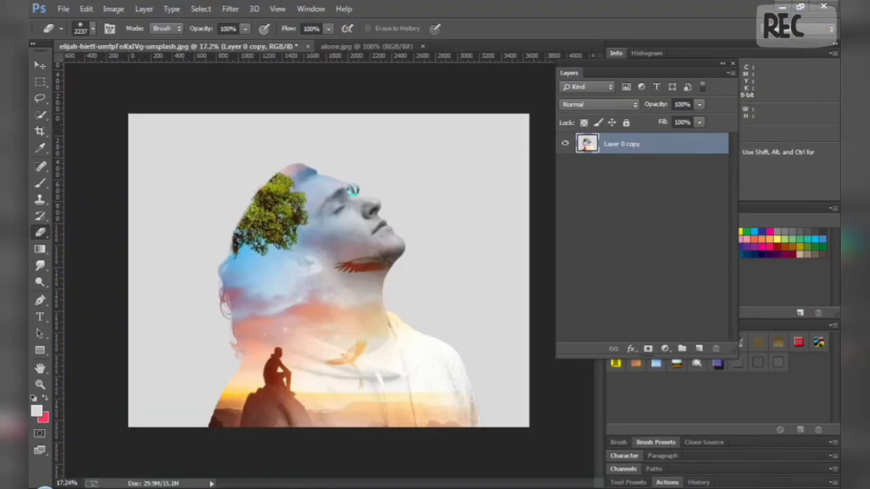